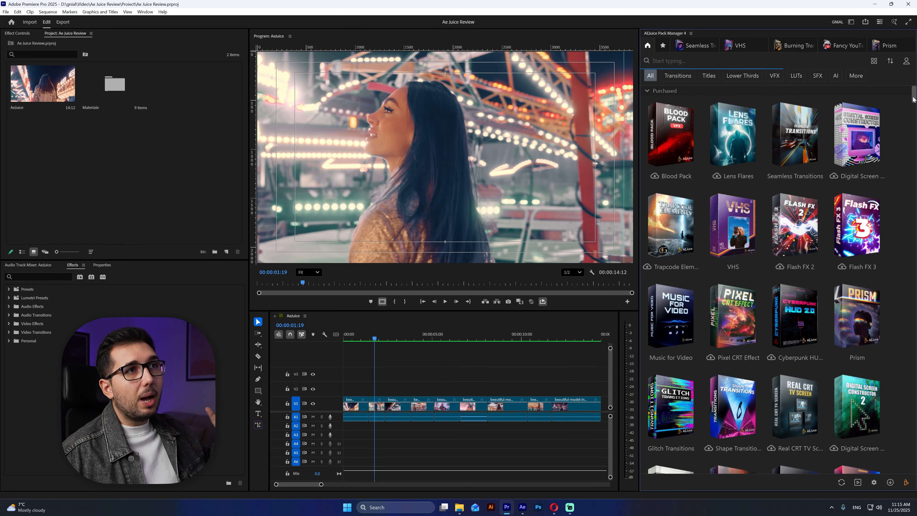
- Look through the whole library of purchased AEJuice packs down to the Store section and return to its beginning
{"action": "left_click_drag", "start_coordinate": [916, 97], "coordinate": [915, 160]}
{"action": "scroll", "coordinate": [843, 207], "scroll_direction": "down", "scroll_amount": 8}
{"action": "scroll", "coordinate": [843, 207], "scroll_direction": "down", "scroll_amount": 8}
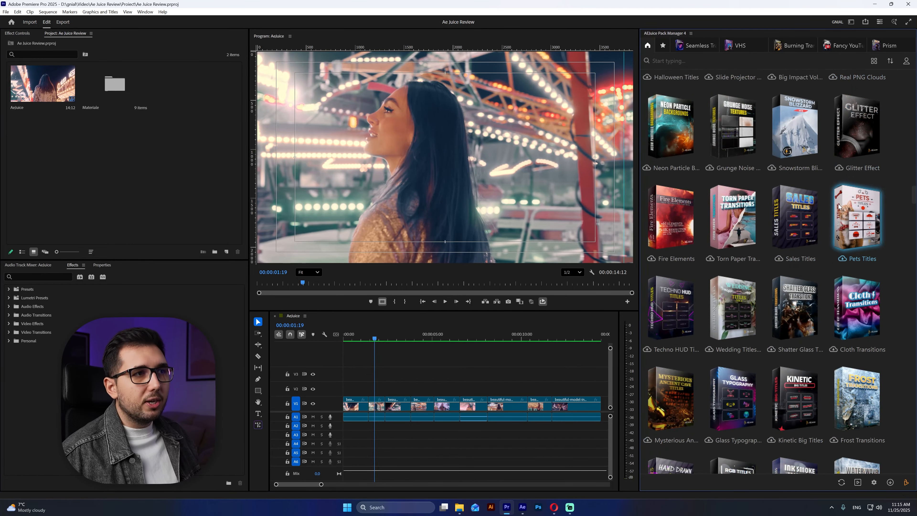
{"action": "scroll", "coordinate": [837, 203], "scroll_direction": "down", "scroll_amount": 10}
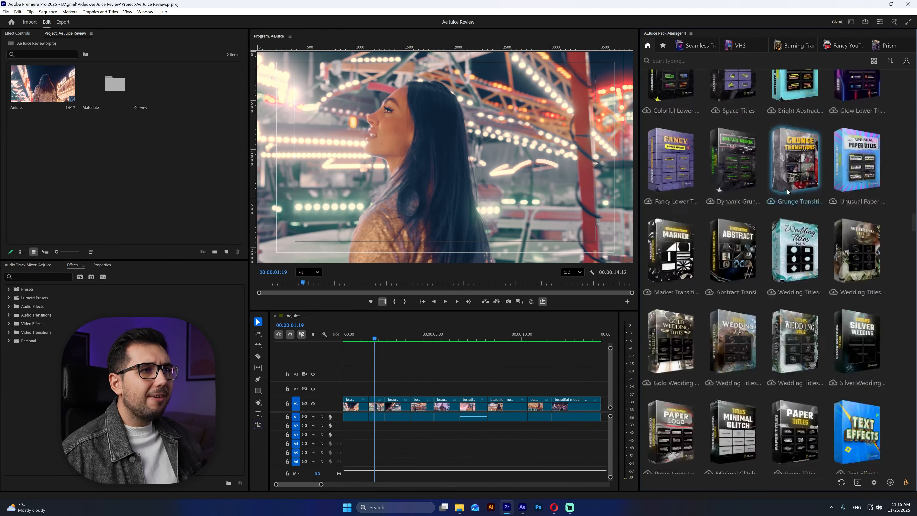
{"action": "scroll", "coordinate": [787, 194], "scroll_direction": "down", "scroll_amount": 5}
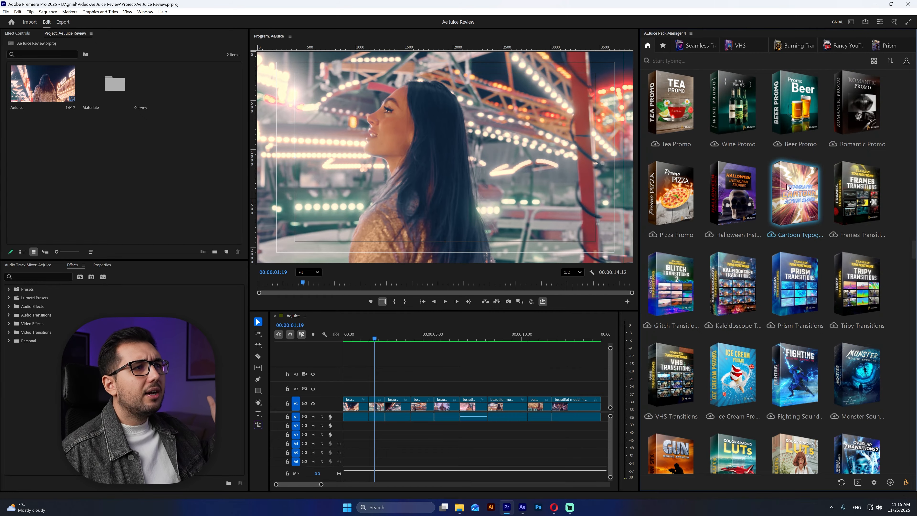
{"action": "scroll", "coordinate": [787, 186], "scroll_direction": "down", "scroll_amount": 4}
{"action": "scroll", "coordinate": [787, 186], "scroll_direction": "down", "scroll_amount": 5}
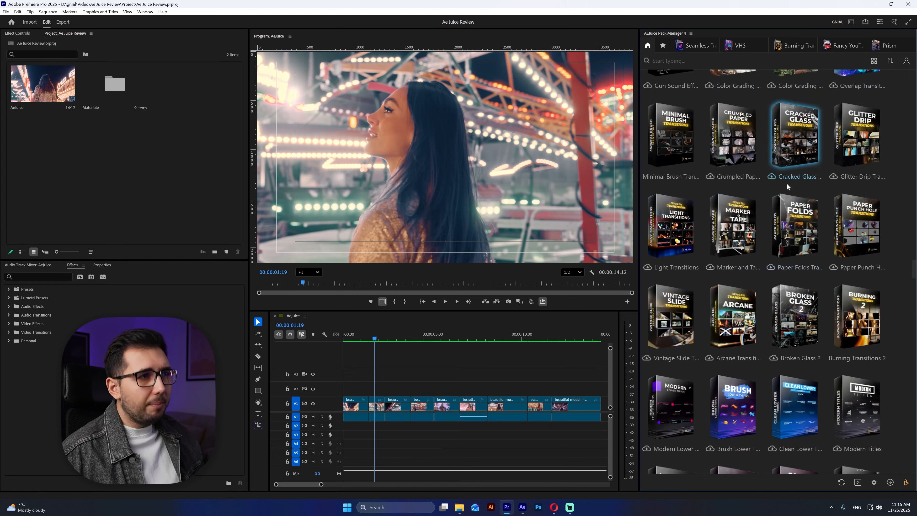
{"action": "scroll", "coordinate": [787, 186], "scroll_direction": "down", "scroll_amount": 8}
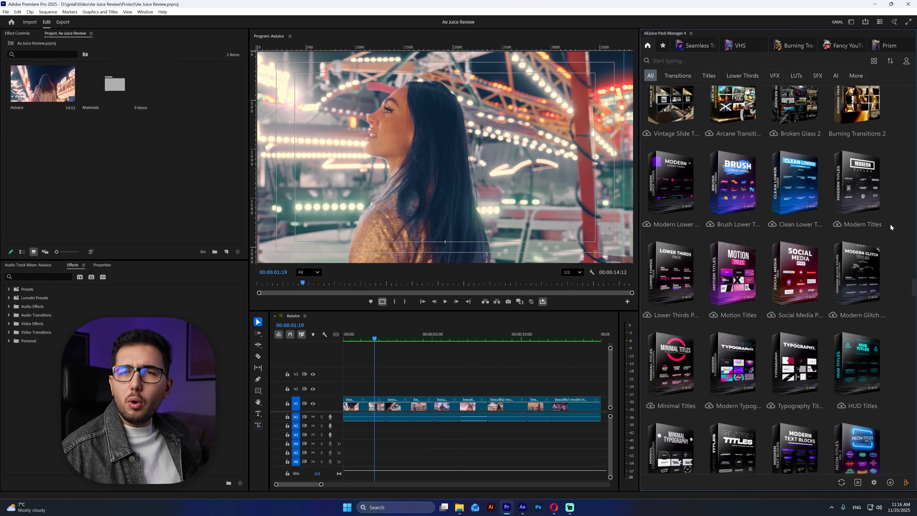
{"action": "scroll", "coordinate": [898, 228], "scroll_direction": "down", "scroll_amount": 15}
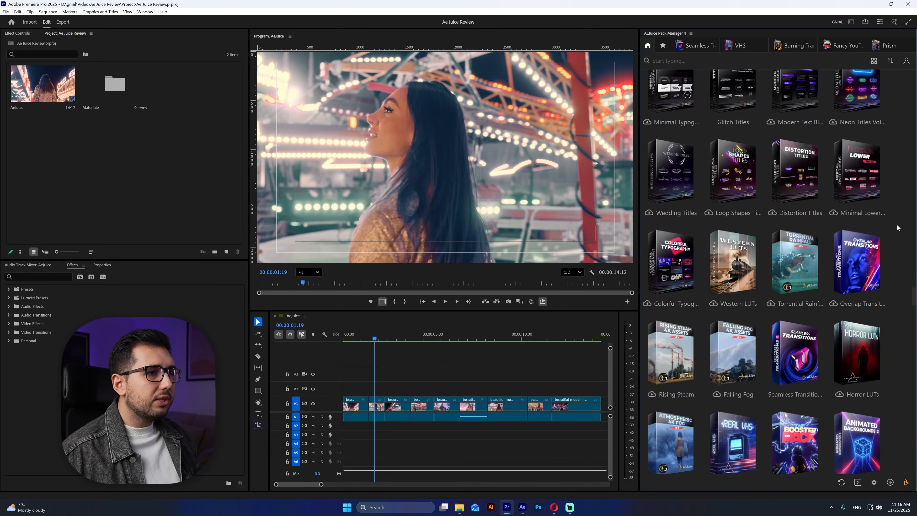
{"action": "scroll", "coordinate": [897, 221], "scroll_direction": "down", "scroll_amount": 15}
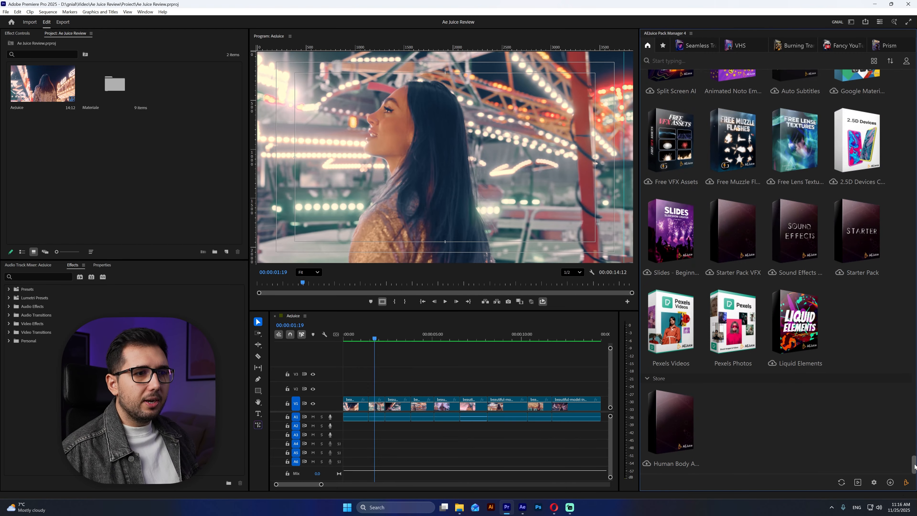
{"action": "left_click_drag", "start_coordinate": [914, 465], "coordinate": [908, 7]}
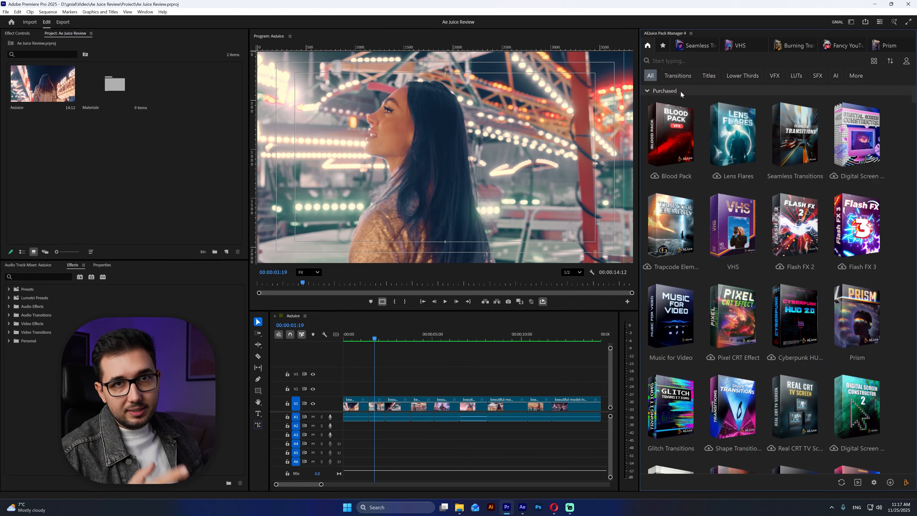
- Filter the pack library to the Transitions category and look through the transition packs
{"action": "left_click", "coordinate": [675, 79]}
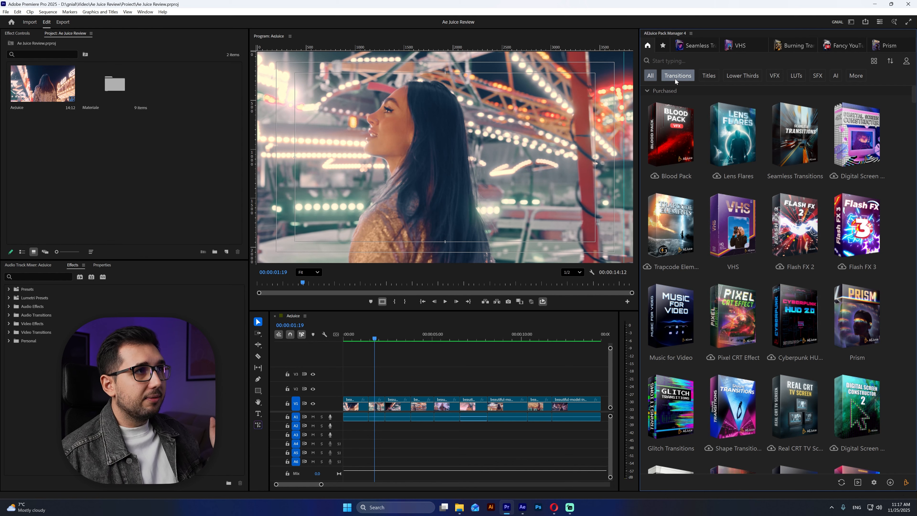
{"action": "scroll", "coordinate": [759, 163], "scroll_direction": "down", "scroll_amount": 10}
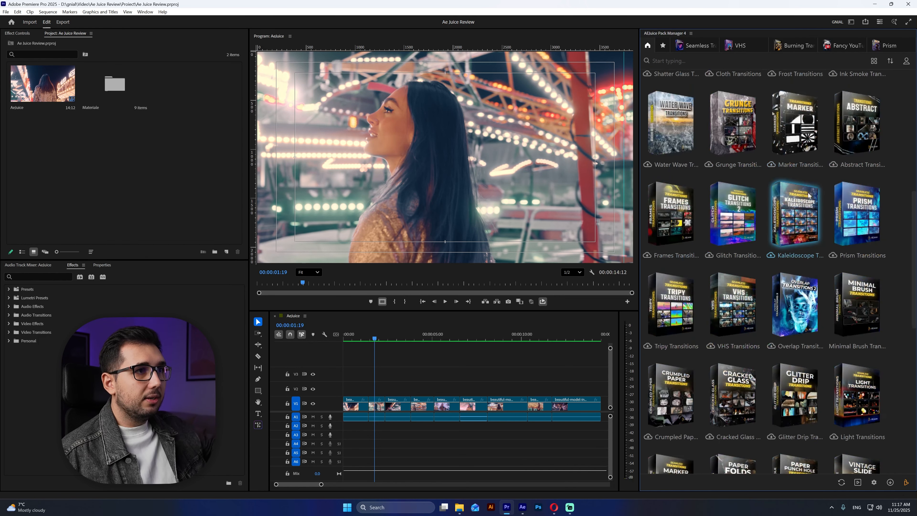
{"action": "scroll", "coordinate": [831, 271], "scroll_direction": "up", "scroll_amount": 10}
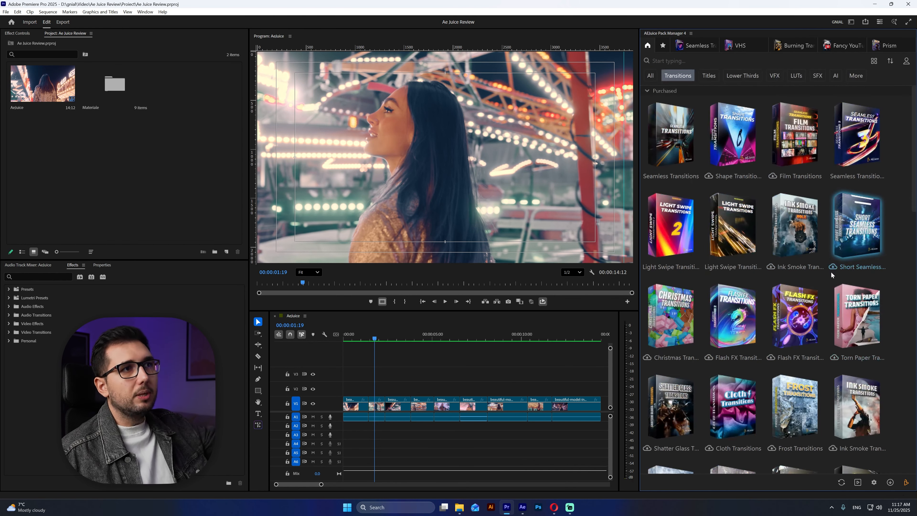
- Add the Glitch Blocks - Fast 01 transition from the Seamless Transitions pack at the cut at 00:00:01:11
{"action": "left_click", "coordinate": [702, 46]}
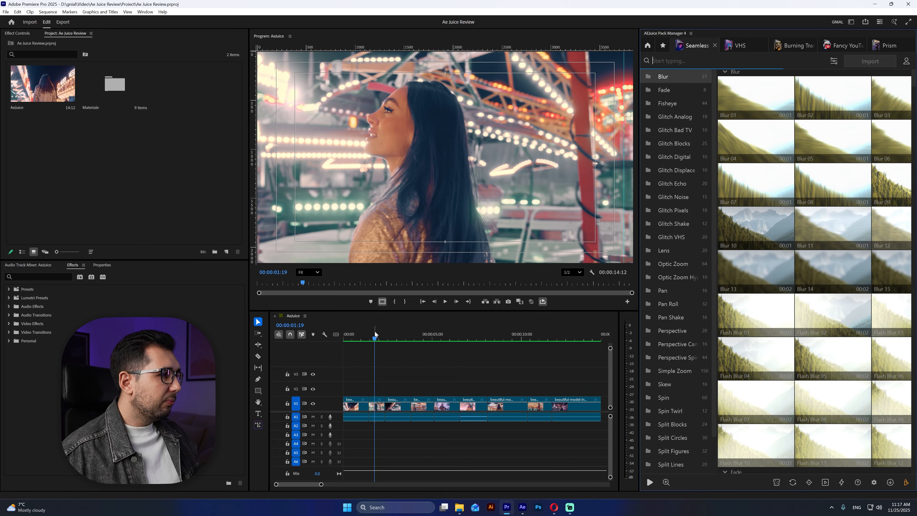
{"action": "left_click_drag", "start_coordinate": [375, 334], "coordinate": [369, 335]}
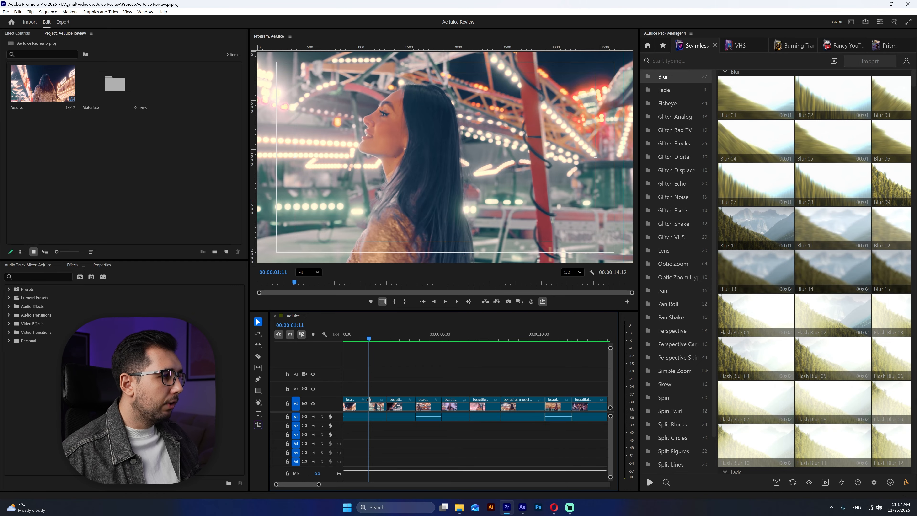
{"action": "key", "text": "equal"}
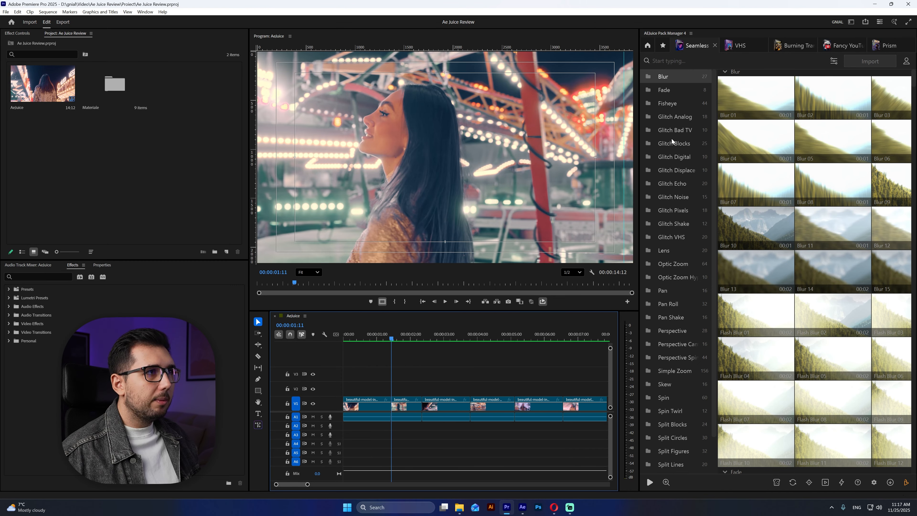
{"action": "left_click", "coordinate": [671, 116]}
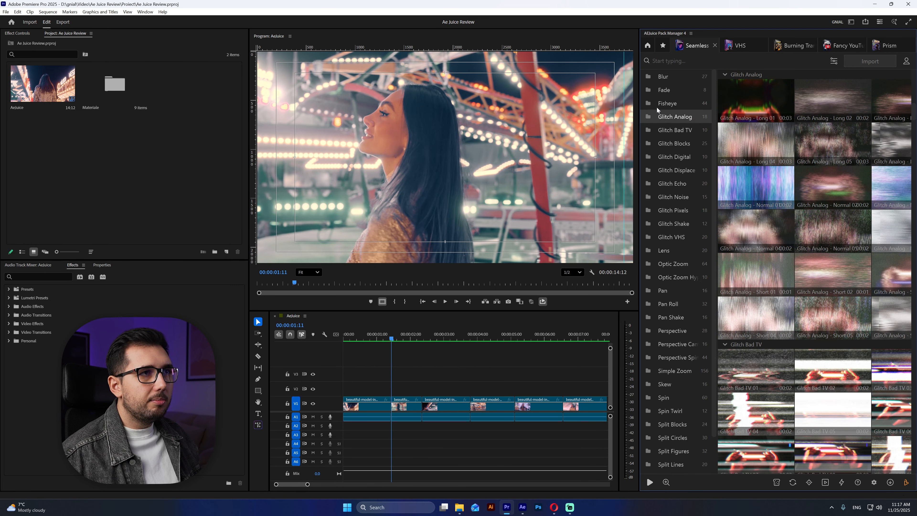
{"action": "mouse_move", "coordinate": [765, 153]}
{"action": "scroll", "coordinate": [765, 154], "scroll_direction": "down", "scroll_amount": 10}
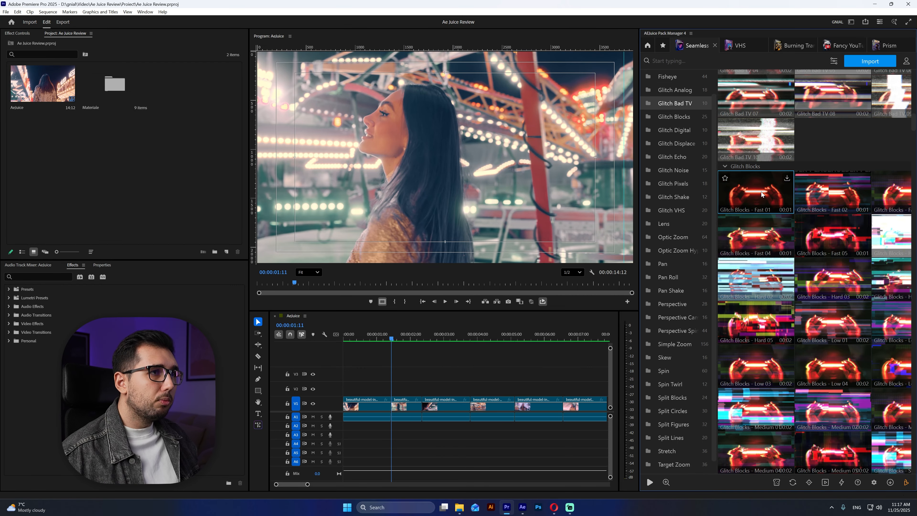
{"action": "left_click", "coordinate": [784, 180]}
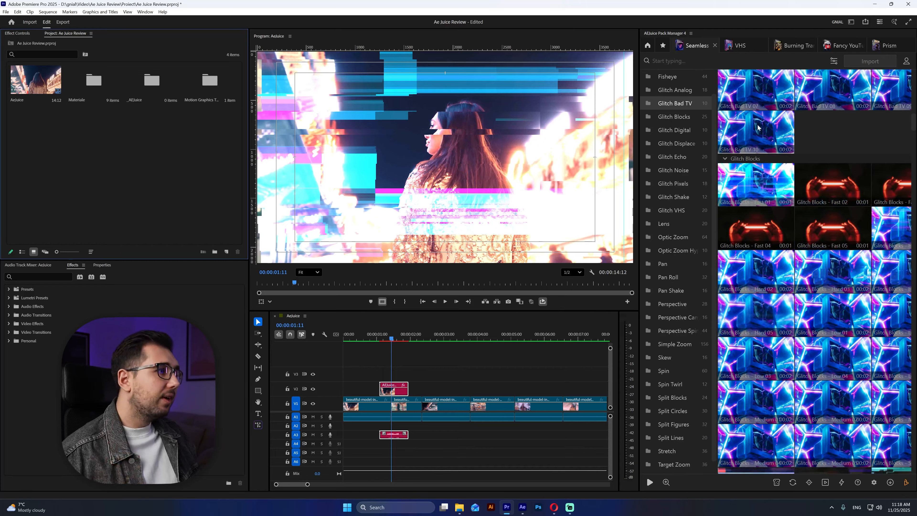
- Play the sequence from before the first cut to review the added glitch transition
{"action": "key", "text": "Up"}
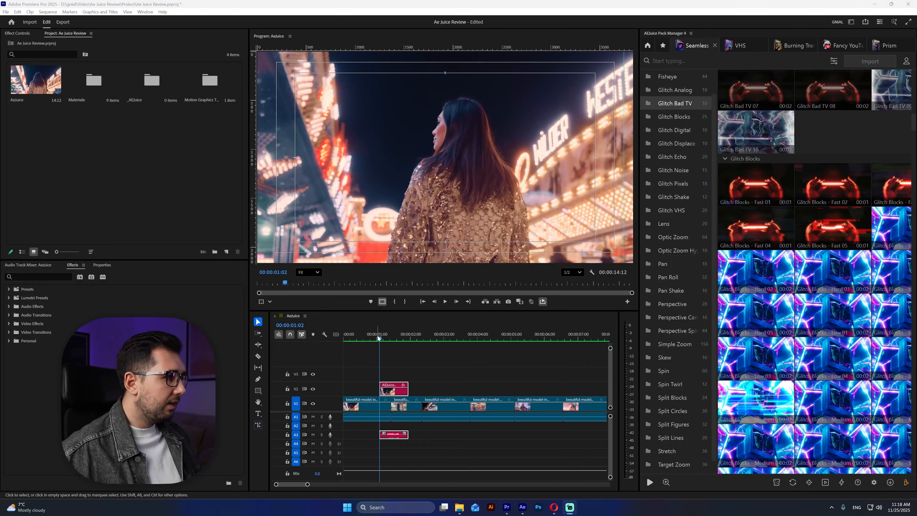
{"action": "key", "text": "space"}
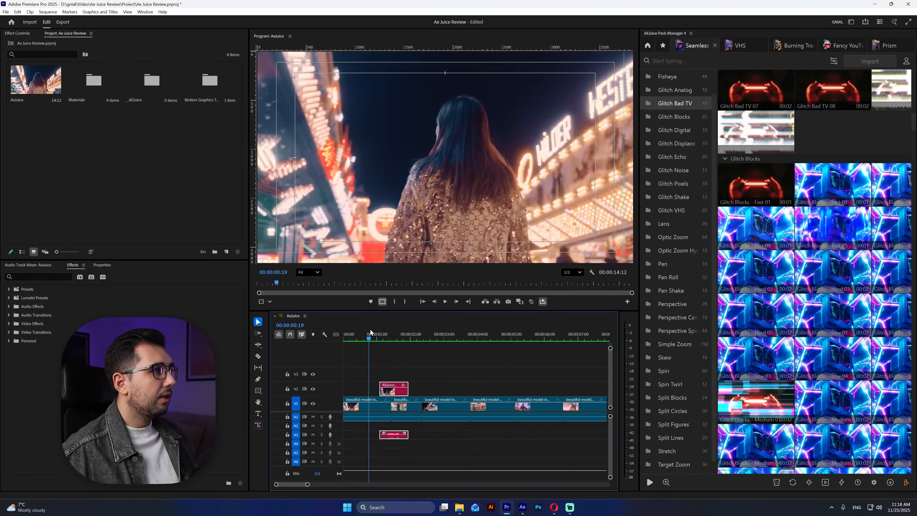
{"action": "key", "text": "space"}
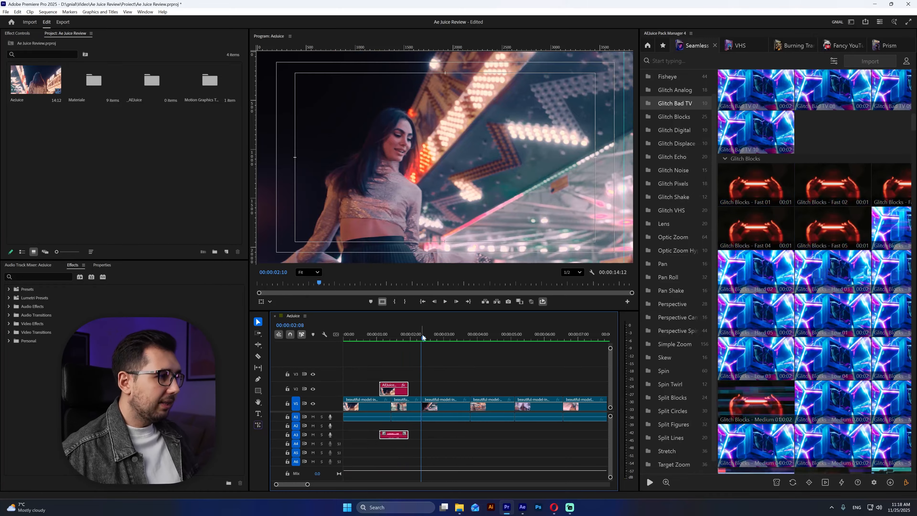
- Position the playhead at 00:00:03:20 and examine the Glitch VHS and Lens transition presets for that cut
{"action": "left_click_drag", "start_coordinate": [423, 341], "coordinate": [471, 341]}
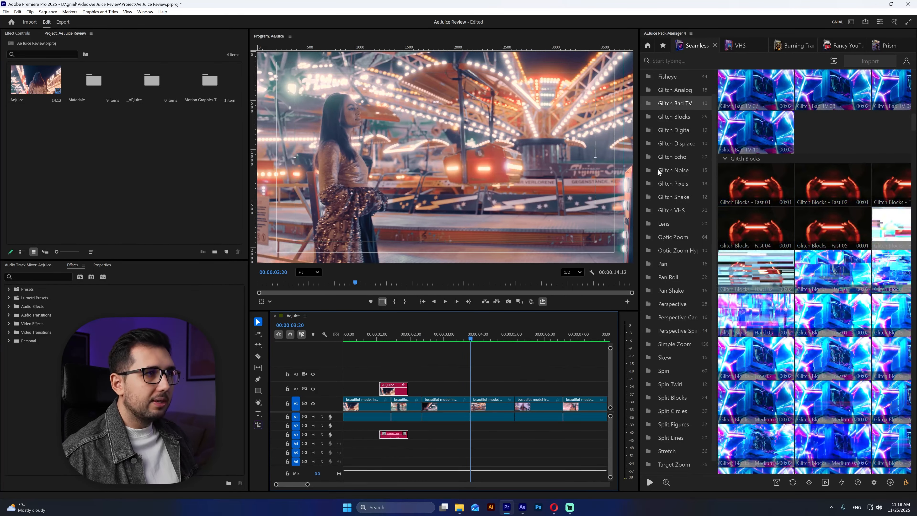
{"action": "scroll", "coordinate": [658, 169], "scroll_direction": "up", "scroll_amount": 1}
{"action": "left_click", "coordinate": [676, 236]}
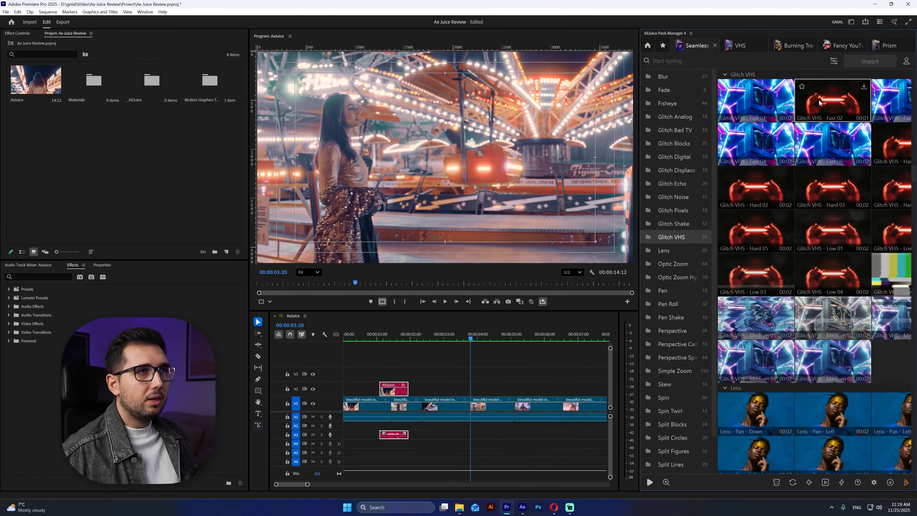
{"action": "scroll", "coordinate": [827, 126], "scroll_direction": "down", "scroll_amount": 2}
{"action": "scroll", "coordinate": [830, 132], "scroll_direction": "down", "scroll_amount": 4}
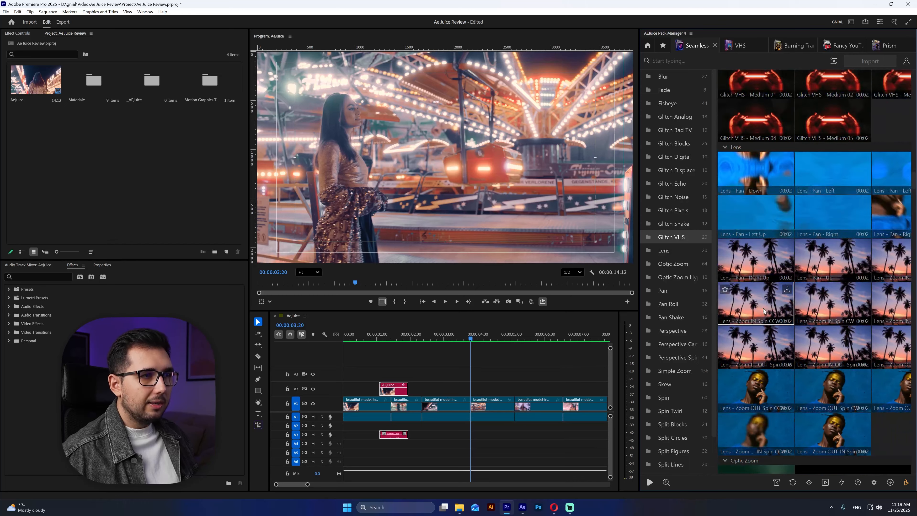
{"action": "scroll", "coordinate": [787, 282], "scroll_direction": "down", "scroll_amount": 2}
{"action": "scroll", "coordinate": [817, 303], "scroll_direction": "down", "scroll_amount": 4}
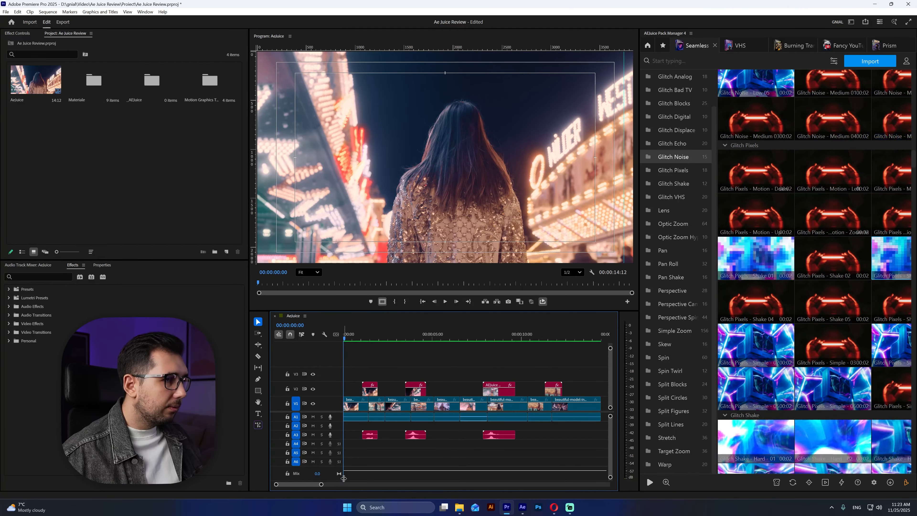
- Play the sequence to review its transitions, and move the four transition clips from track V2 up to V3
{"action": "key", "text": "space"}
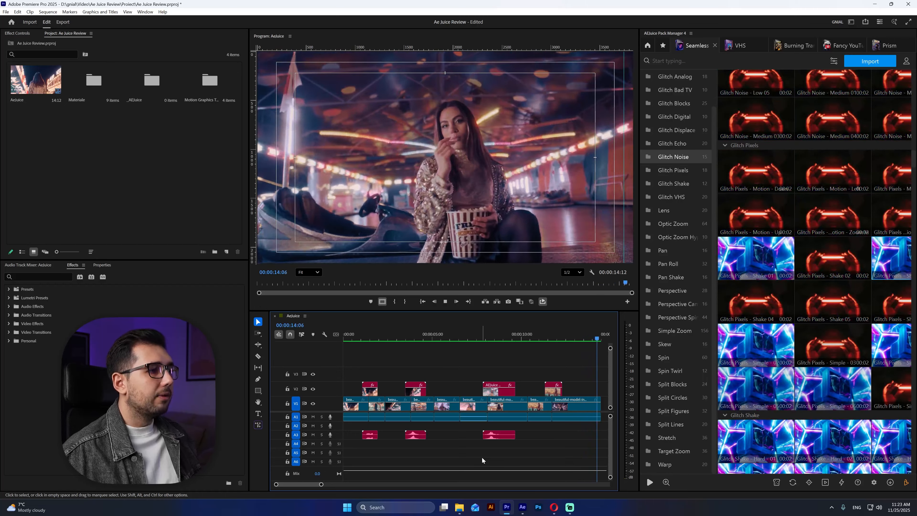
{"action": "key", "text": "space"}
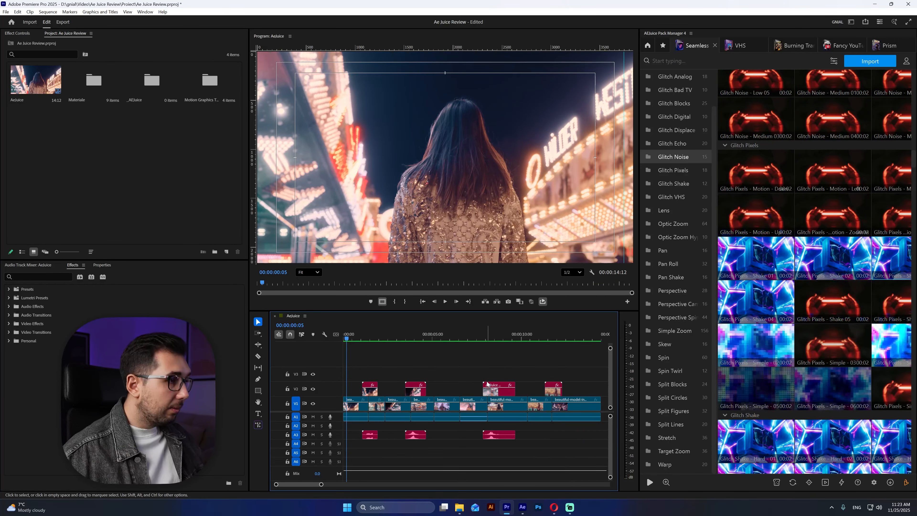
{"action": "left_click_drag", "start_coordinate": [585, 365], "coordinate": [372, 376]}
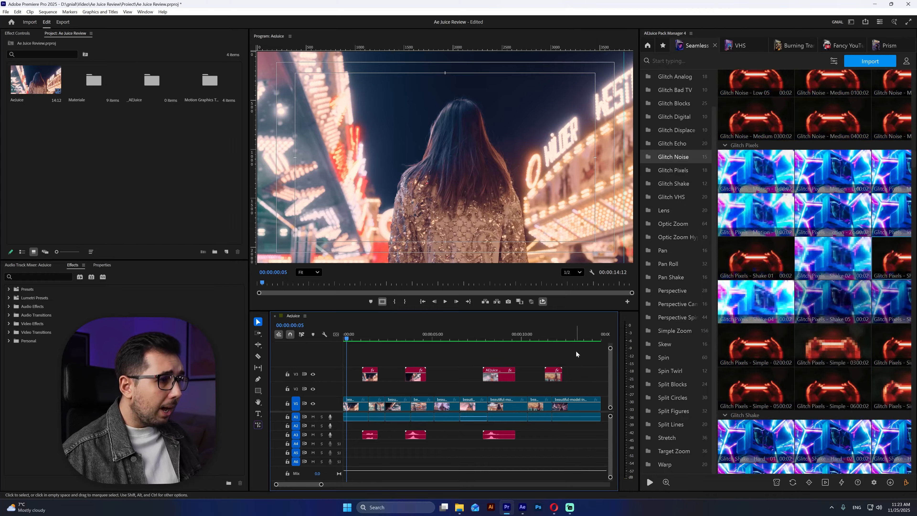
{"action": "left_click_drag", "start_coordinate": [578, 353], "coordinate": [389, 394]}
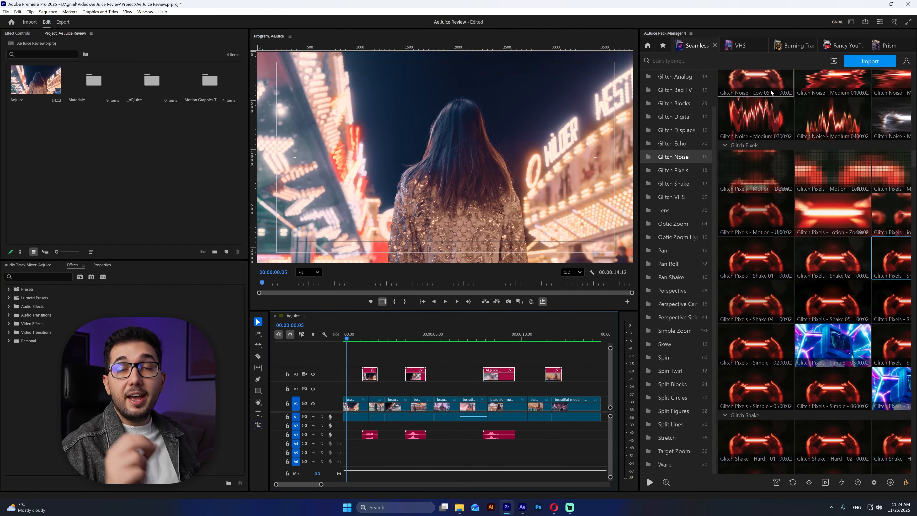
- Open the VHS pack and examine its Camera Interface, Distortions, Tape Functions and Tape Glitches presets
{"action": "left_click", "coordinate": [734, 43]}
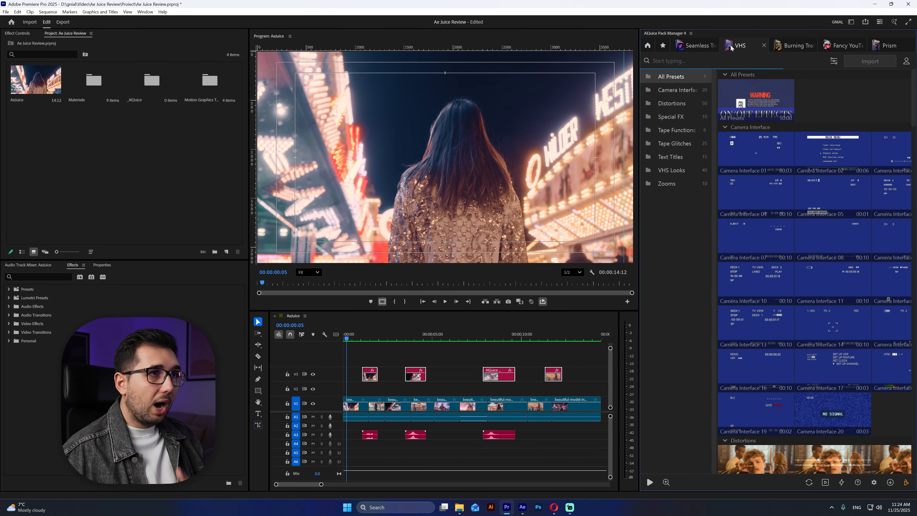
{"action": "scroll", "coordinate": [833, 103], "scroll_direction": "down", "scroll_amount": 5}
{"action": "scroll", "coordinate": [882, 201], "scroll_direction": "down", "scroll_amount": 5}
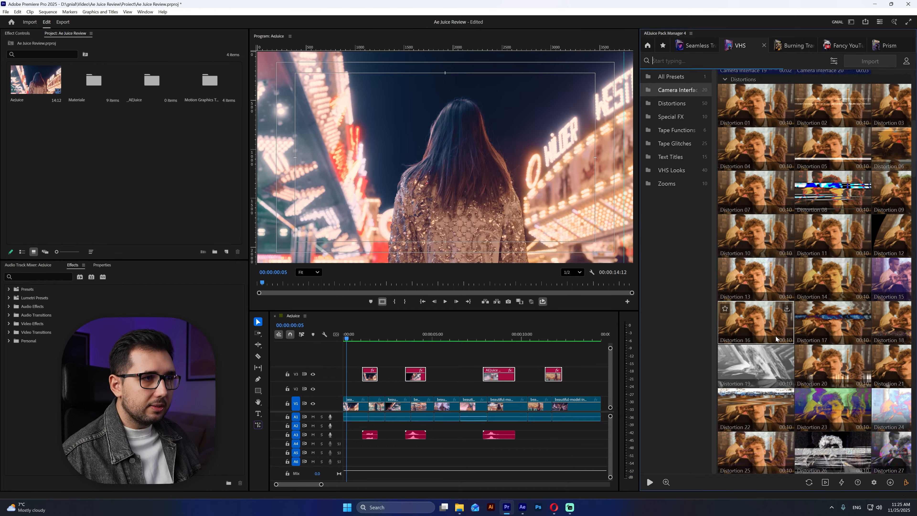
{"action": "scroll", "coordinate": [787, 334], "scroll_direction": "down", "scroll_amount": 3}
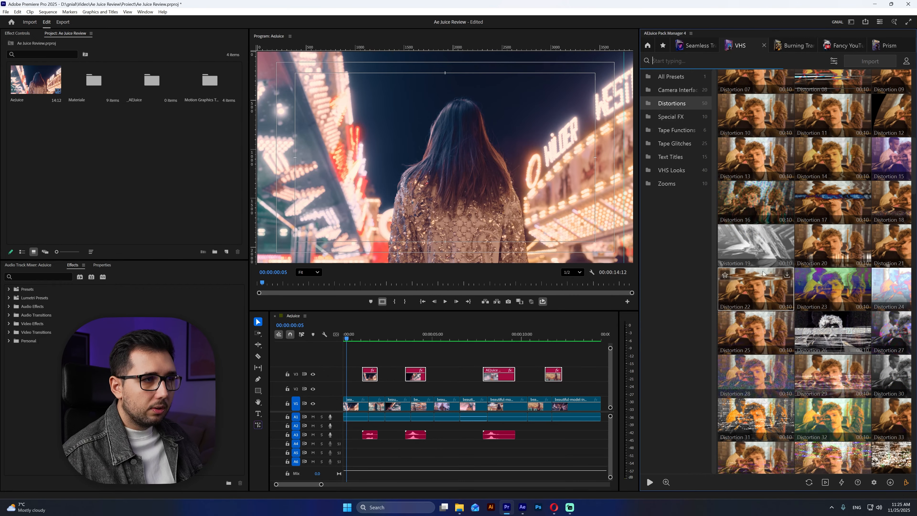
{"action": "scroll", "coordinate": [819, 283], "scroll_direction": "down", "scroll_amount": 2}
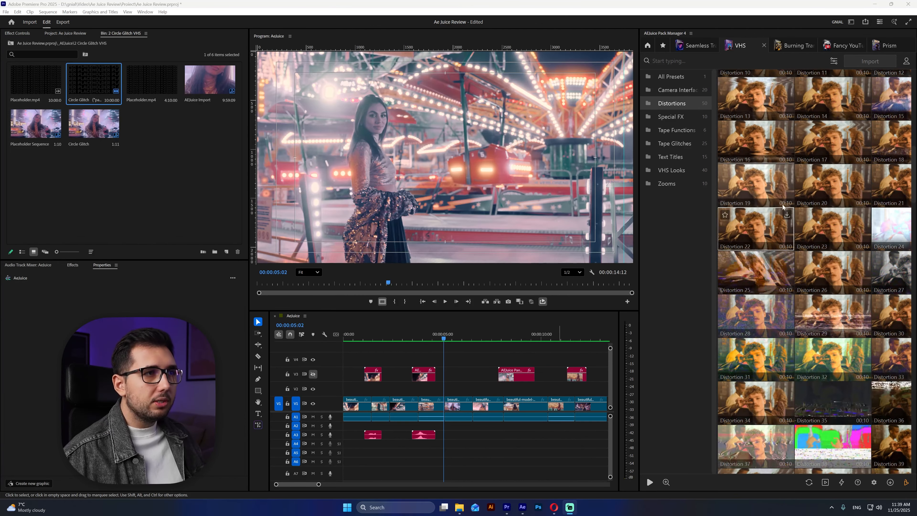
{"action": "scroll", "coordinate": [831, 181], "scroll_direction": "up", "scroll_amount": 3}
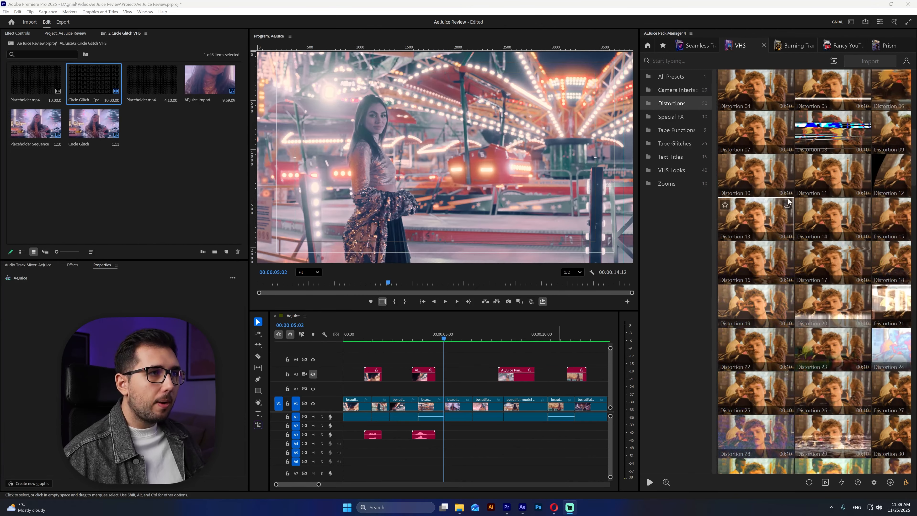
{"action": "scroll", "coordinate": [814, 299], "scroll_direction": "down", "scroll_amount": 6}
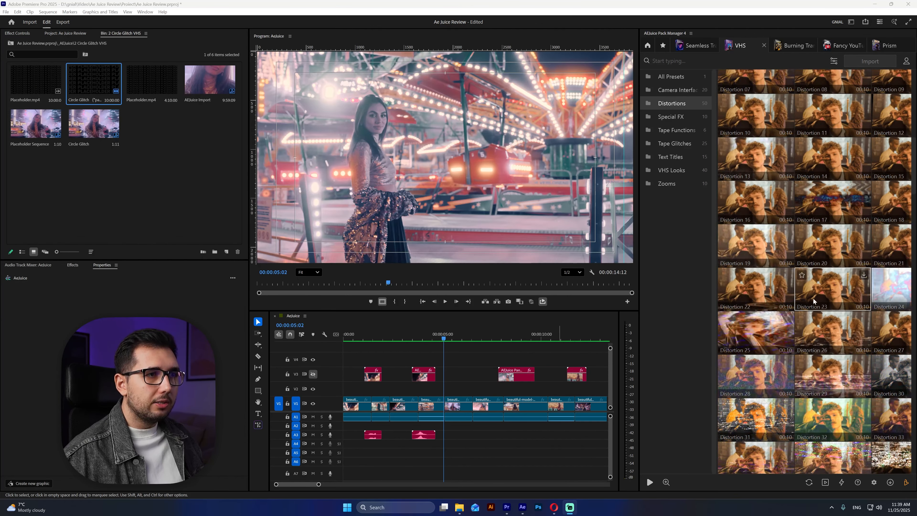
{"action": "scroll", "coordinate": [819, 226], "scroll_direction": "down", "scroll_amount": 20}
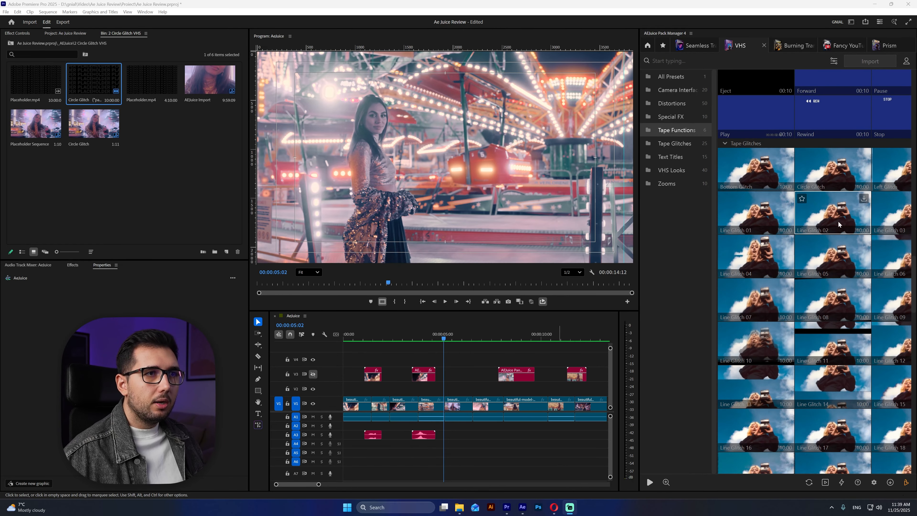
- Apply the Line Glitch 16 tape glitch preset to the V1 clip at 00:00:05:16
{"action": "scroll", "coordinate": [767, 282], "scroll_direction": "down", "scroll_amount": 3}
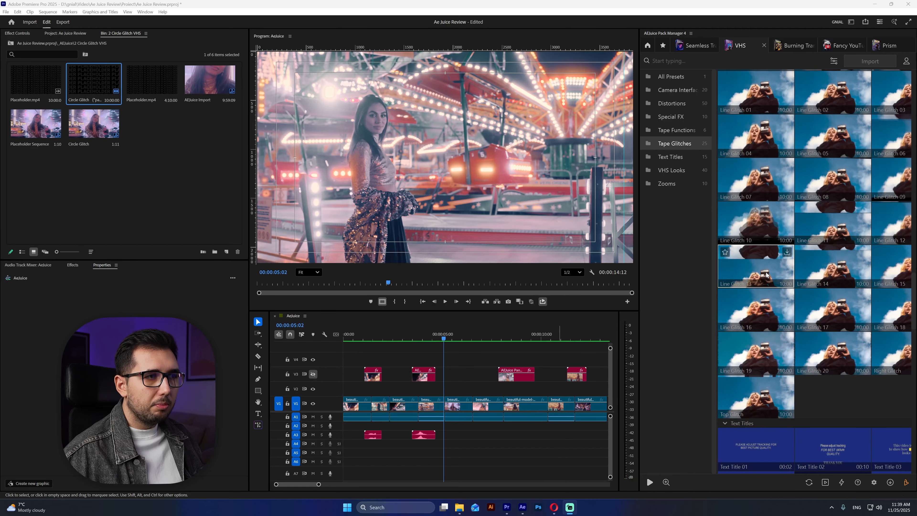
{"action": "left_click", "coordinate": [454, 403]}
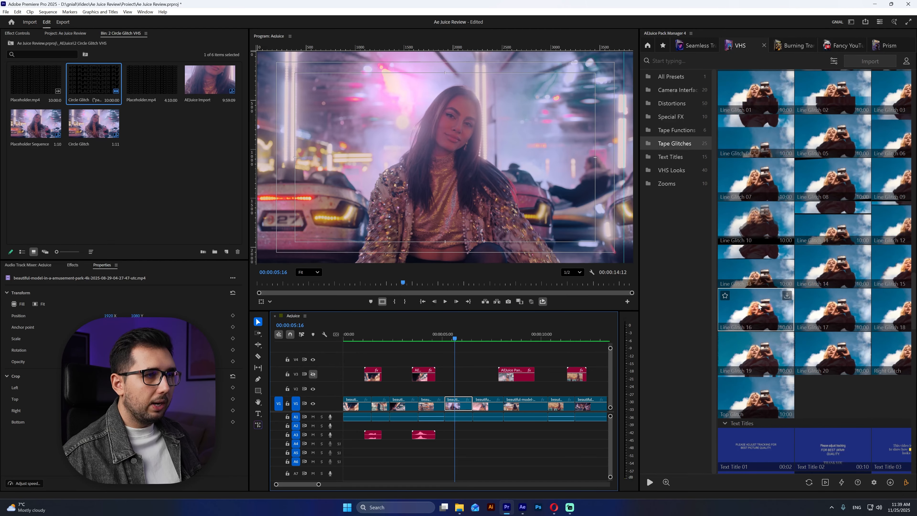
{"action": "double_click", "coordinate": [753, 314]}
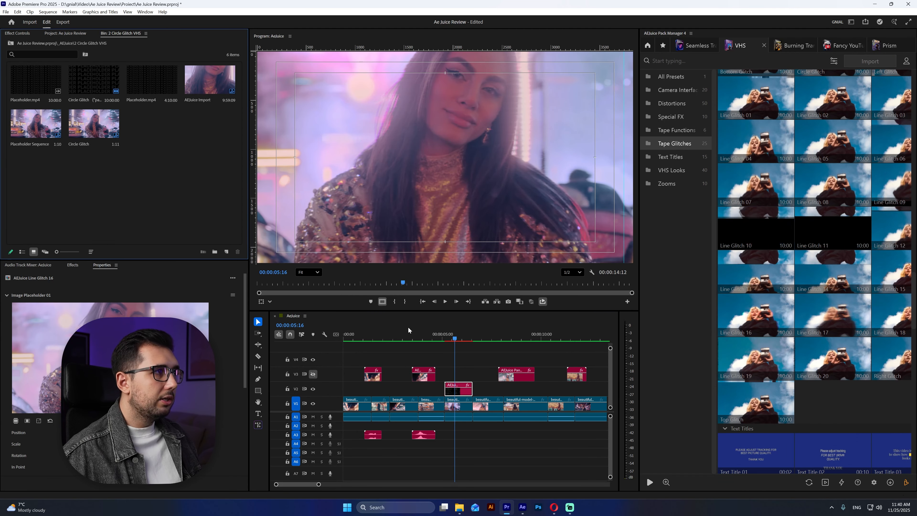
- Open the Line Glitch 16 clip's image placeholder and scale down the nested Placeholder Sequence so the whole shot fits the frame
{"action": "scroll", "coordinate": [463, 196], "scroll_direction": "down", "scroll_amount": 2}
{"action": "scroll", "coordinate": [478, 204], "scroll_direction": "up", "scroll_amount": 1}
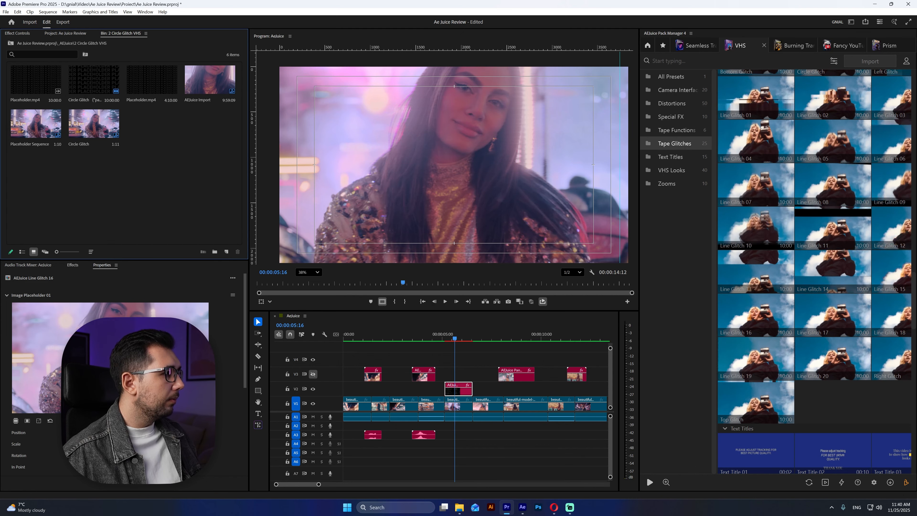
{"action": "double_click", "coordinate": [130, 361]}
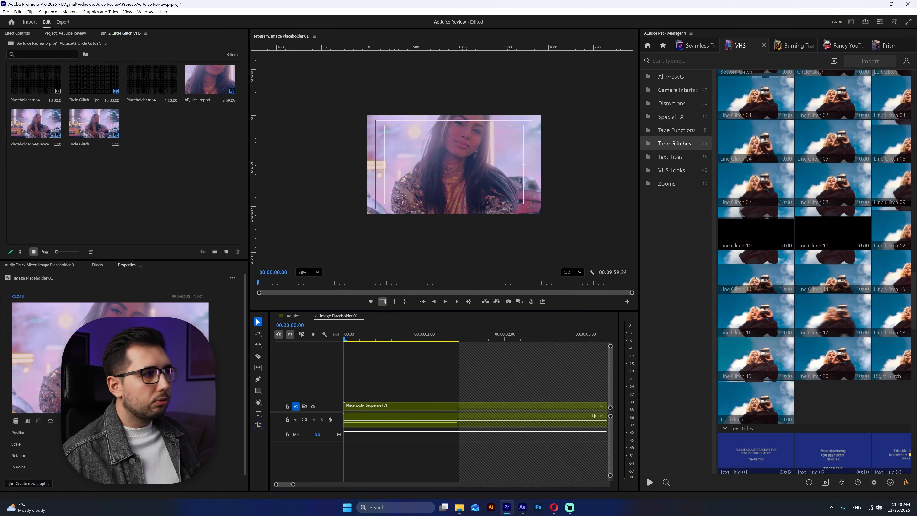
{"action": "left_click", "coordinate": [368, 408]}
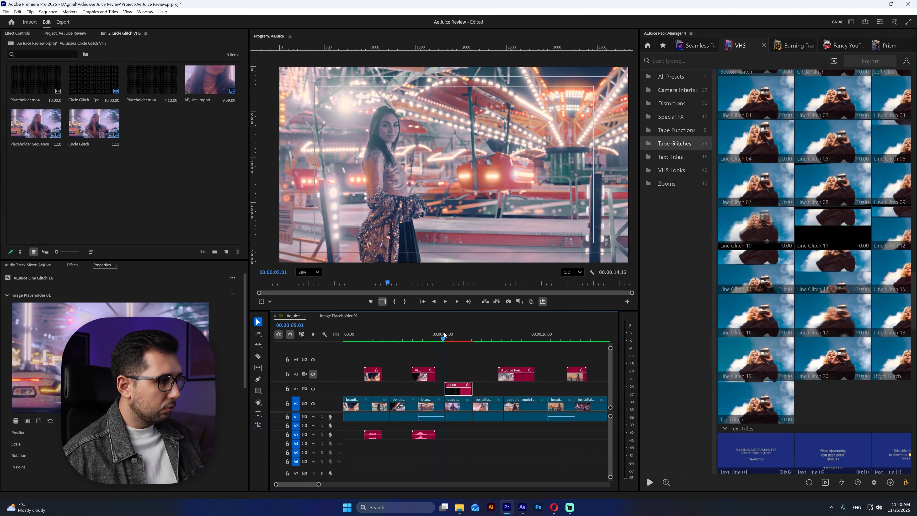
- Render the sequence previews and play the Line Glitch 16 section from about 00:00:05:00 to review it
{"action": "key", "text": "Return"}
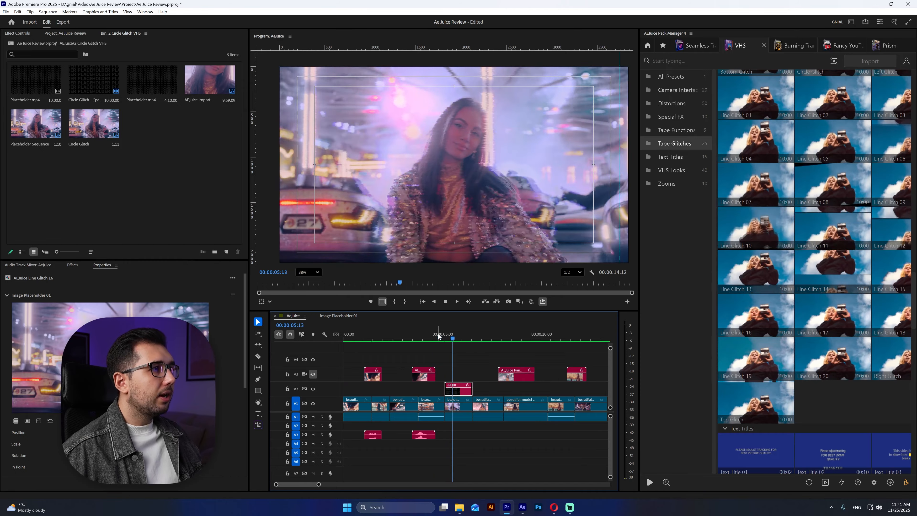
{"action": "left_click", "coordinate": [447, 335]}
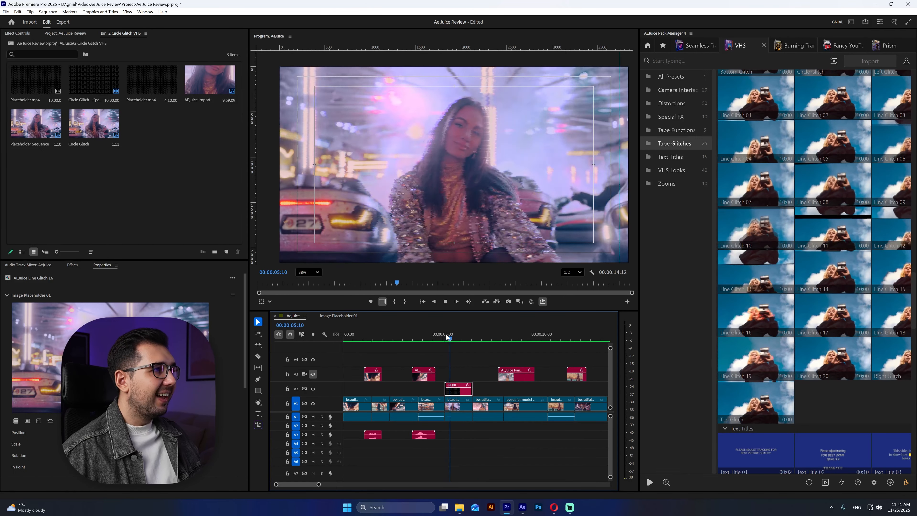
{"action": "key", "text": "space"}
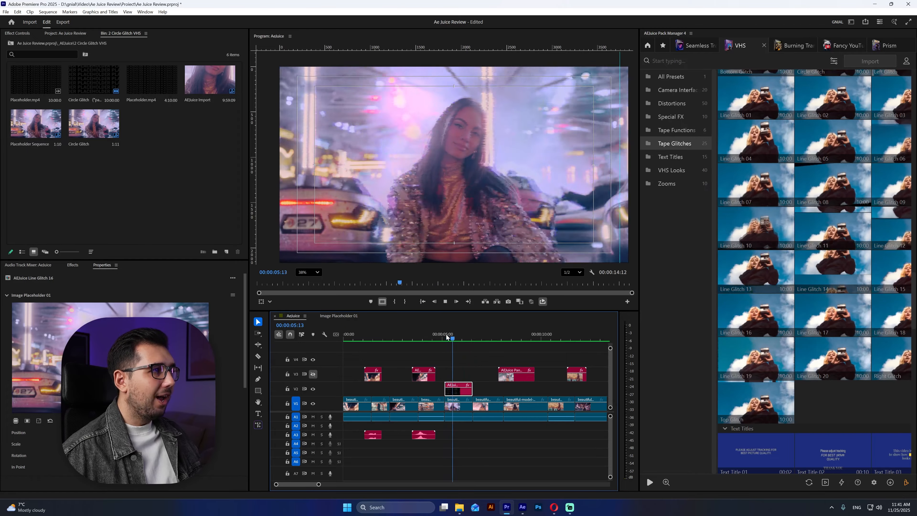
{"action": "left_click", "coordinate": [453, 336]}
- Import the VHS Distortion 35 preset over the selected V1 clip with 0 seconds of looping
{"action": "scroll", "coordinate": [792, 219], "scroll_direction": "up", "scroll_amount": 7}
{"action": "scroll", "coordinate": [777, 235], "scroll_direction": "up", "scroll_amount": 12}
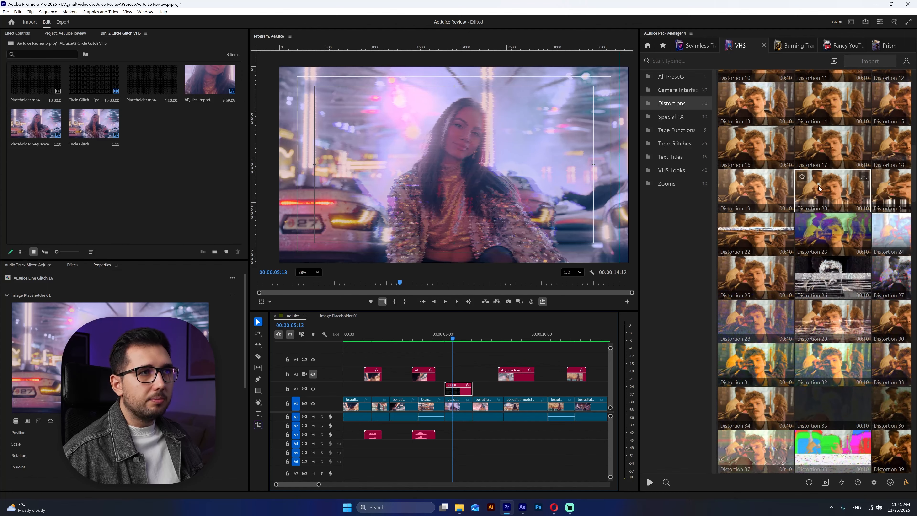
{"action": "scroll", "coordinate": [825, 253], "scroll_direction": "down", "scroll_amount": 2}
{"action": "left_click", "coordinate": [829, 349]}
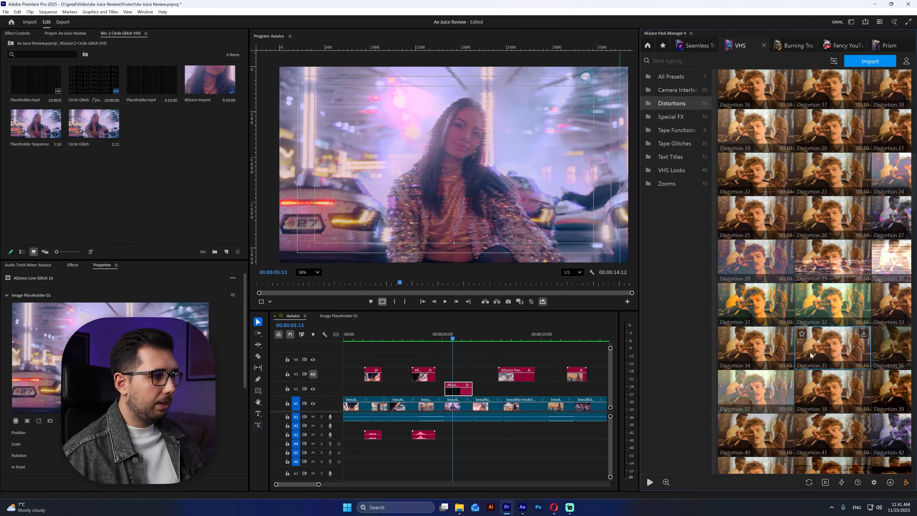
{"action": "left_click", "coordinate": [458, 405]}
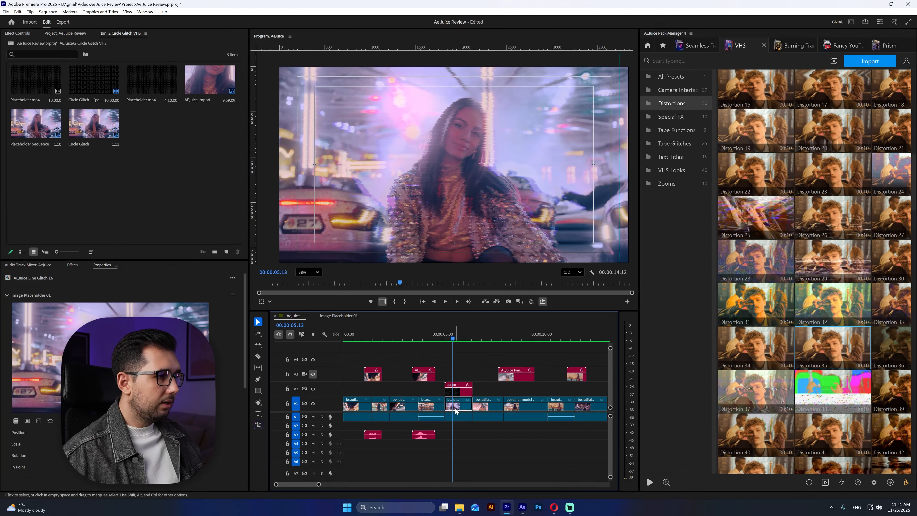
{"action": "double_click", "coordinate": [826, 347]}
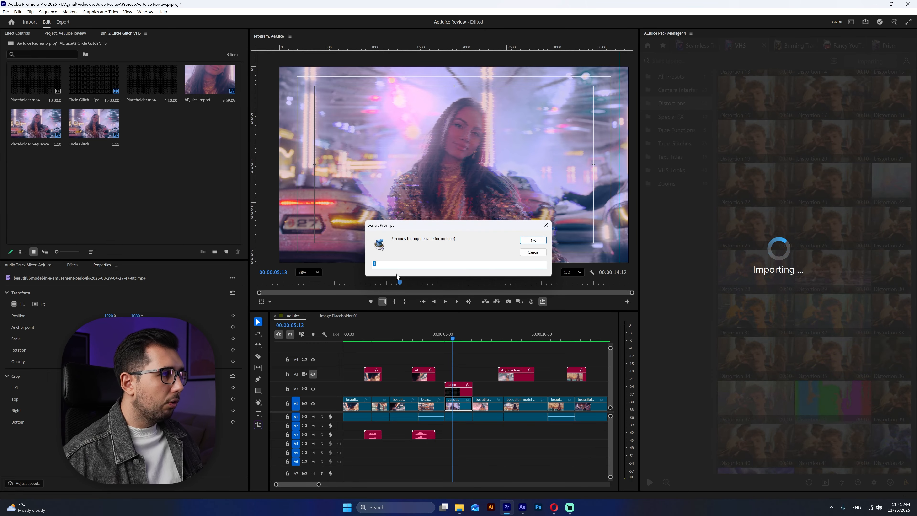
{"action": "type", "text": "0"}
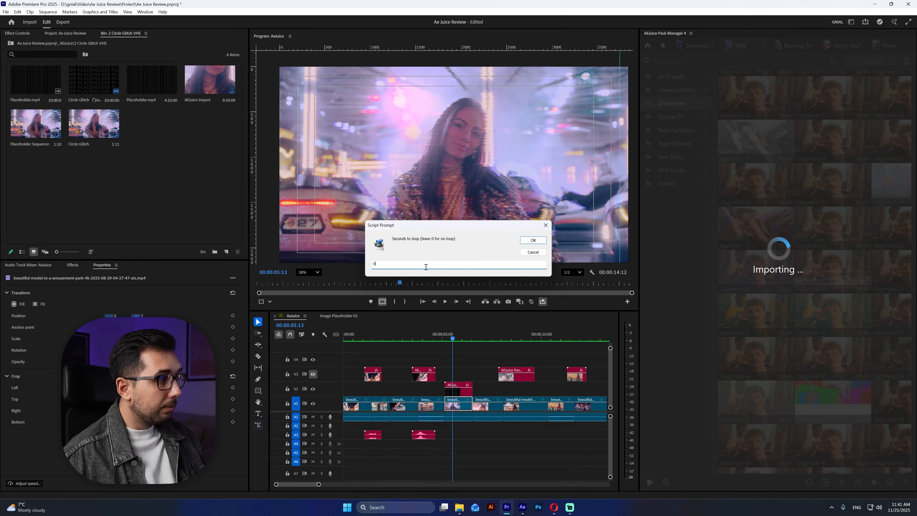
{"action": "left_click", "coordinate": [527, 241]}
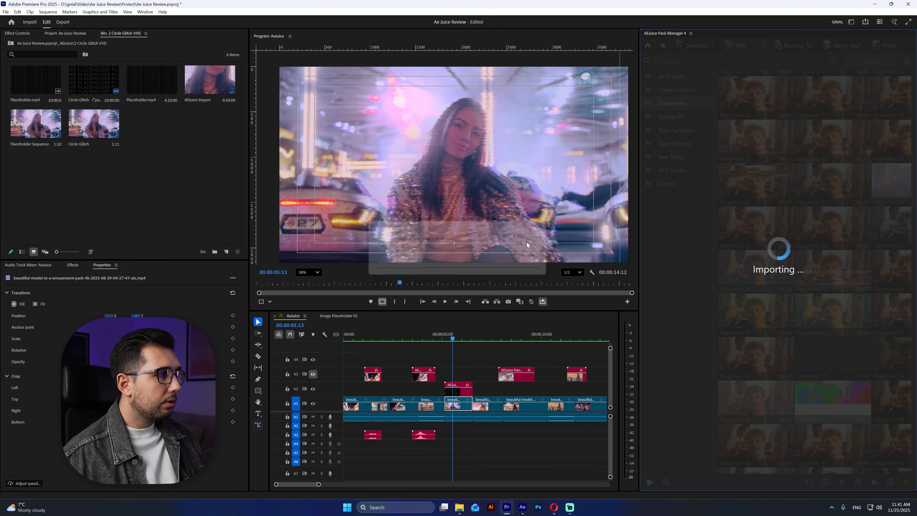
- Cut the Distortion 35 overlay to the length of the clip beneath it, using a later portion and deleting the excess
{"action": "key", "text": "c"}
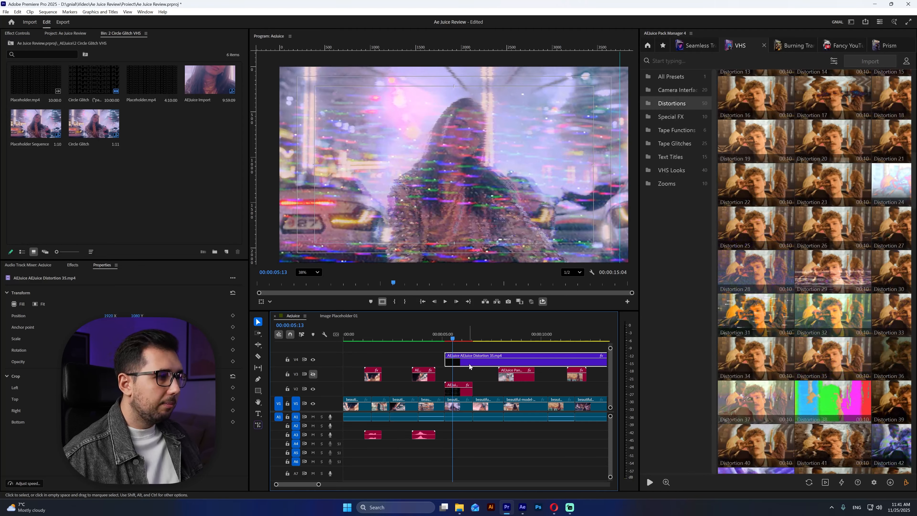
{"action": "left_click", "coordinate": [492, 360]}
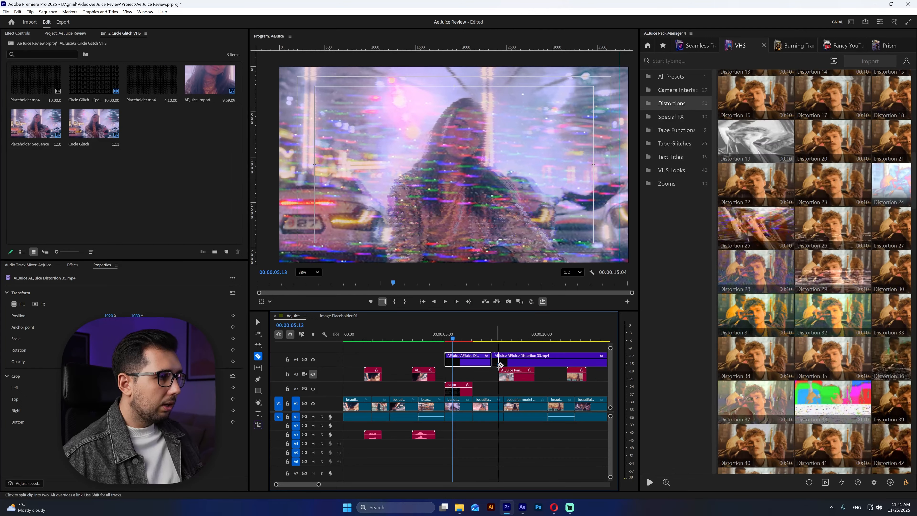
{"action": "left_click", "coordinate": [257, 321]}
{"action": "left_click_drag", "start_coordinate": [504, 364], "coordinate": [452, 365]}
{"action": "key", "text": "c"}
{"action": "left_click", "coordinate": [445, 361]}
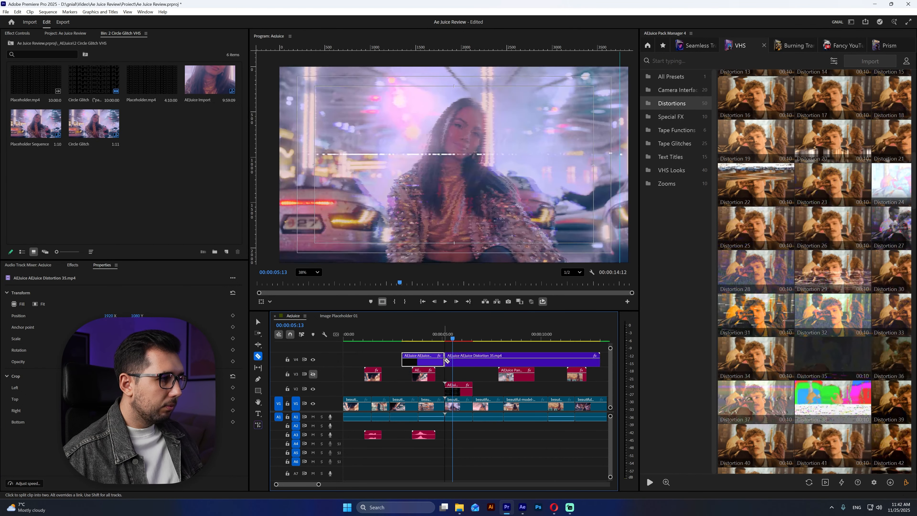
{"action": "left_click", "coordinate": [473, 361]}
{"action": "key", "text": "v"}
{"action": "key", "text": "Delete"}
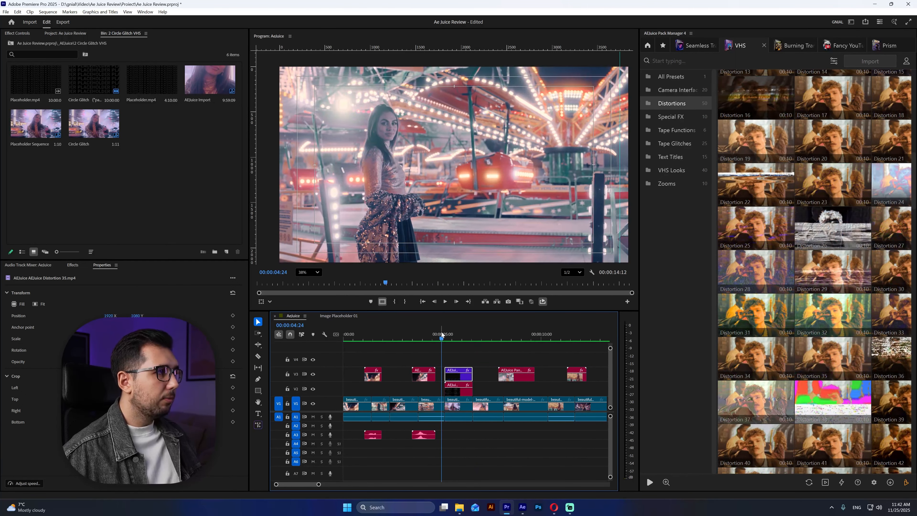
- Play the sequence from just before 00:00:05:00 to review the Distortion 35 overlay combined with the line glitch
{"action": "key", "text": "space"}
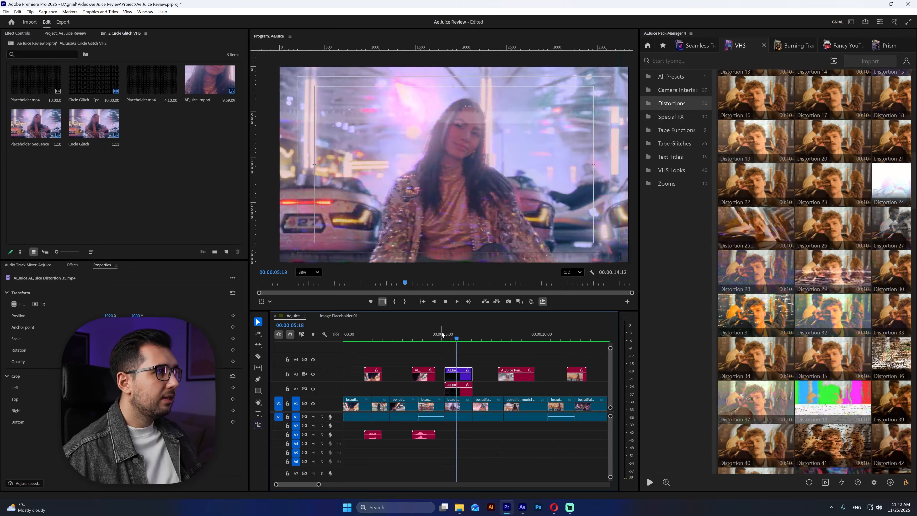
{"action": "left_click", "coordinate": [442, 334]}
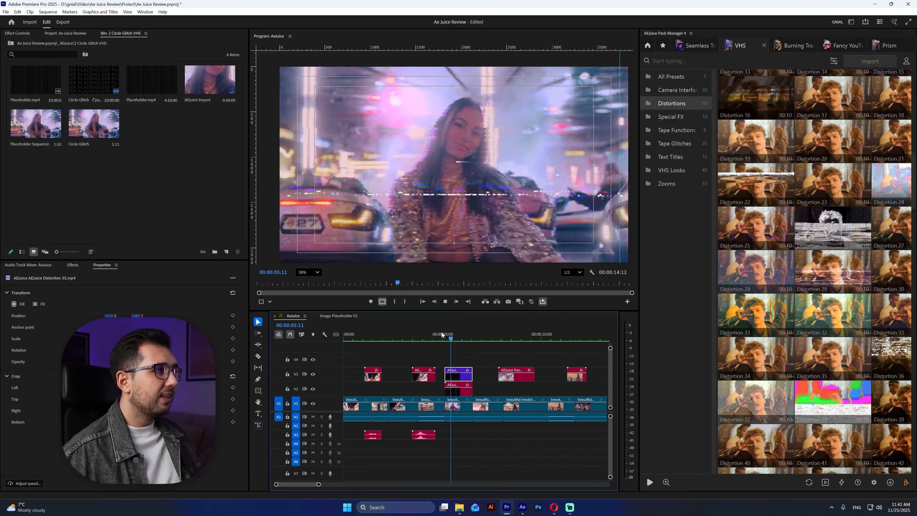
{"action": "key", "text": "space"}
{"action": "key", "text": "space"}
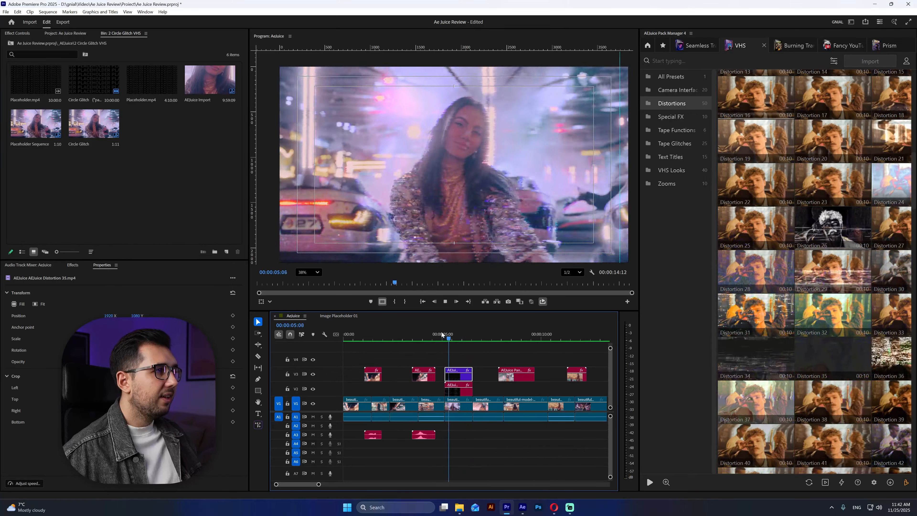
- Browse to the VHS Looks presets and move the Distortion 35 overlay from track V3 up to V4
{"action": "scroll", "coordinate": [765, 336], "scroll_direction": "down", "scroll_amount": 20}
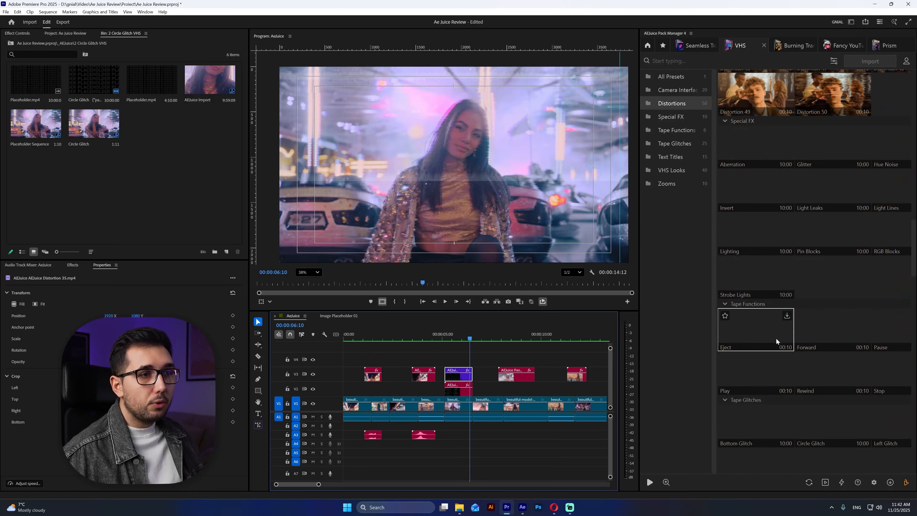
{"action": "scroll", "coordinate": [812, 340], "scroll_direction": "down", "scroll_amount": 5}
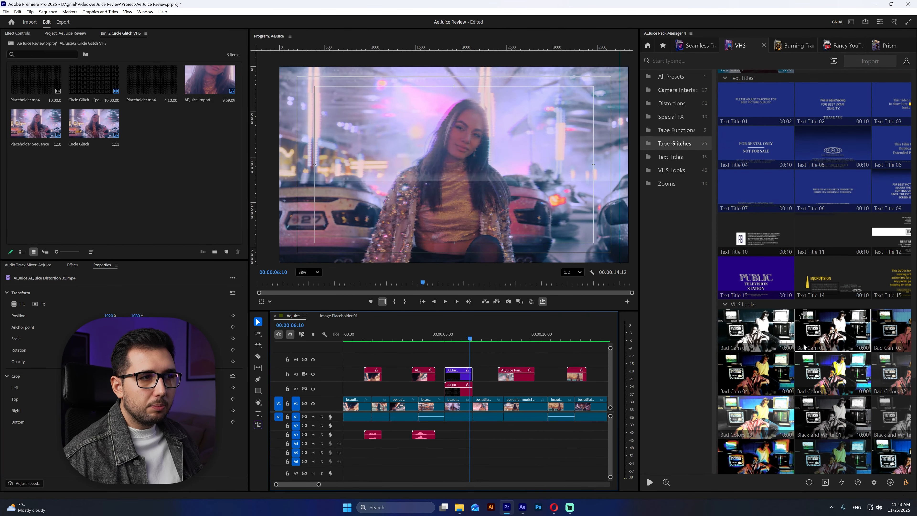
{"action": "left_click", "coordinate": [456, 388]}
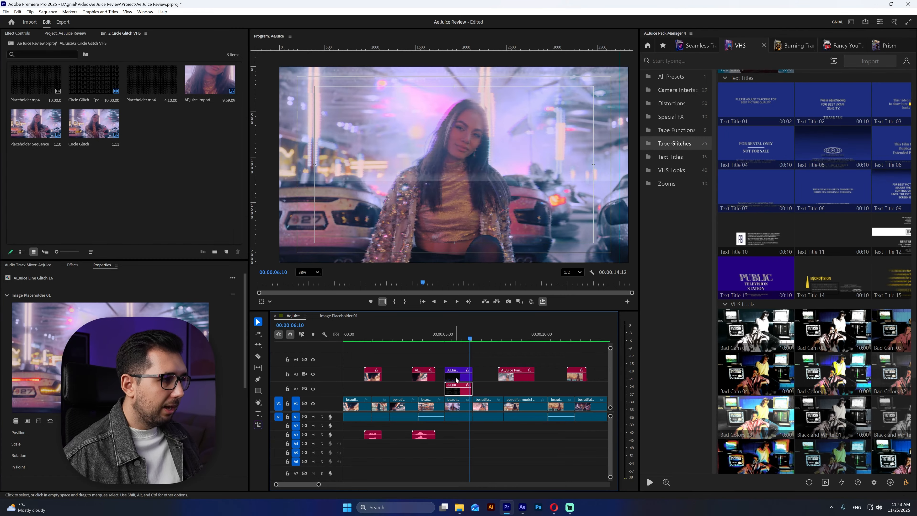
{"action": "left_click_drag", "start_coordinate": [457, 379], "coordinate": [457, 359]}
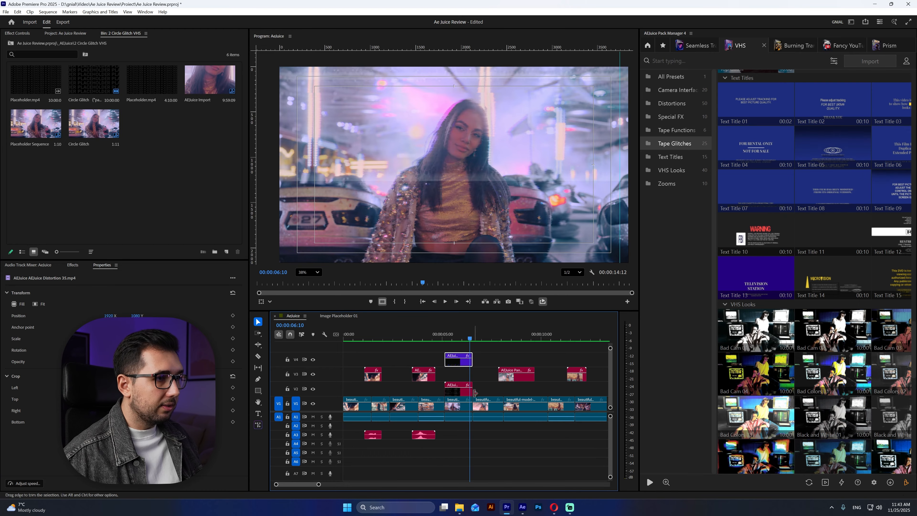
- Apply the Colorfull VHS look to the Line Glitch 16 clip on track V2
{"action": "scroll", "coordinate": [794, 318], "scroll_direction": "down", "scroll_amount": 3}
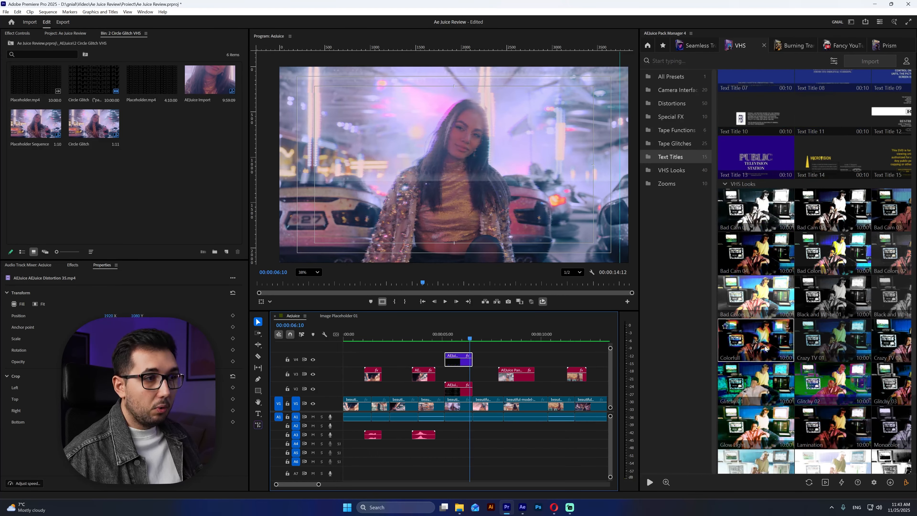
{"action": "left_click", "coordinate": [458, 391]}
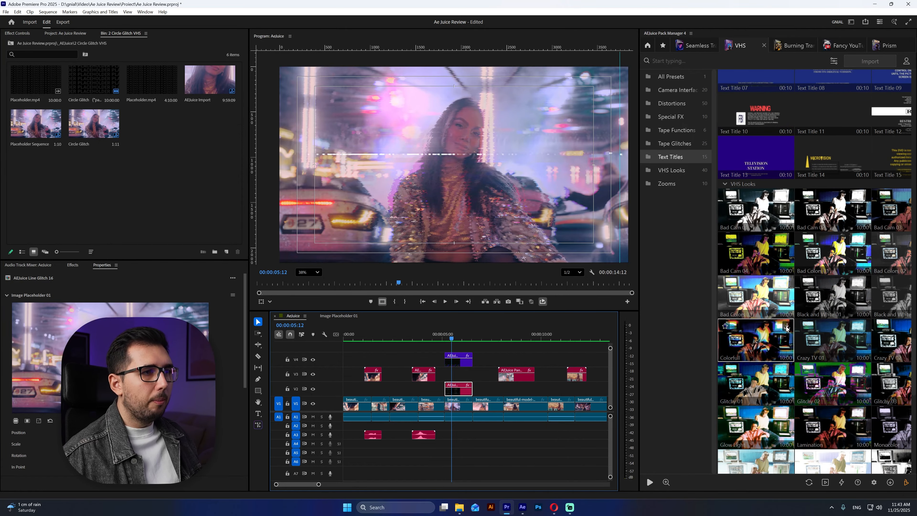
{"action": "left_click", "coordinate": [755, 343]}
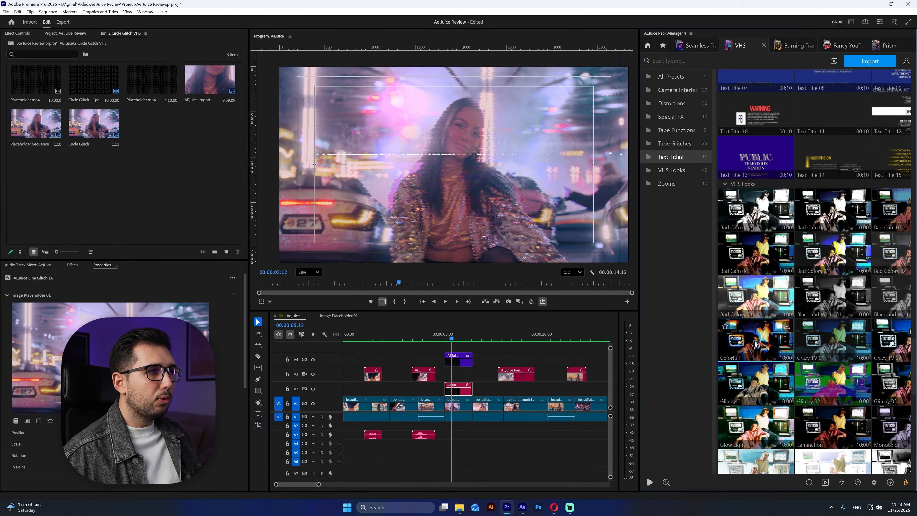
{"action": "double_click", "coordinate": [755, 344]}
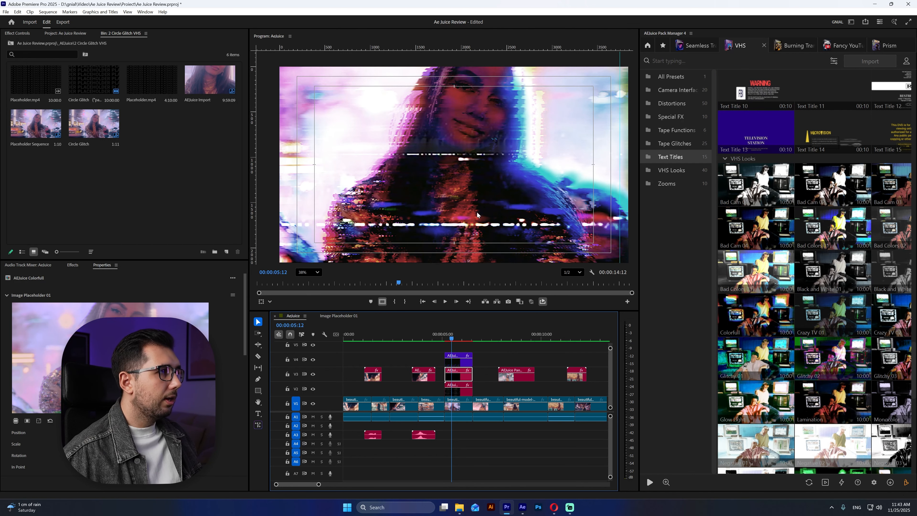
- Open the Colorfull clip's image placeholder and scale down its nested Placeholder Sequence to fit the frame
{"action": "double_click", "coordinate": [135, 362]}
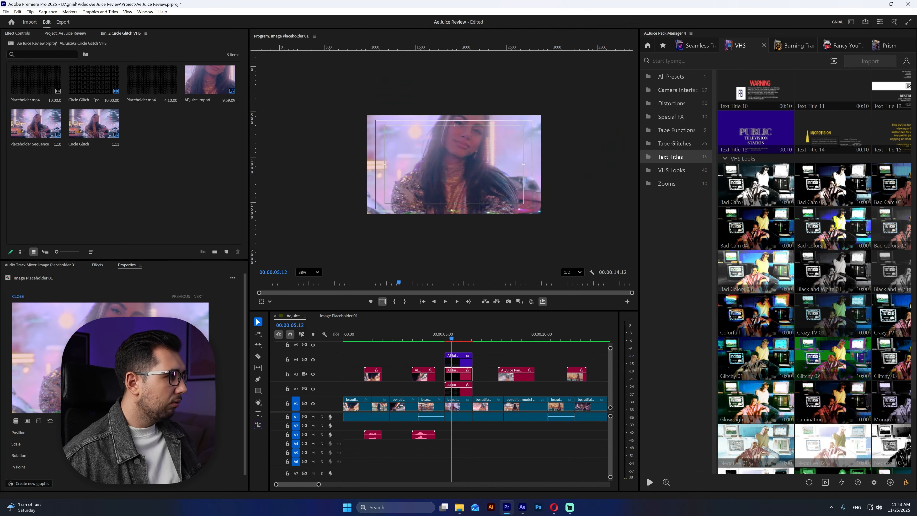
{"action": "left_click", "coordinate": [384, 406]}
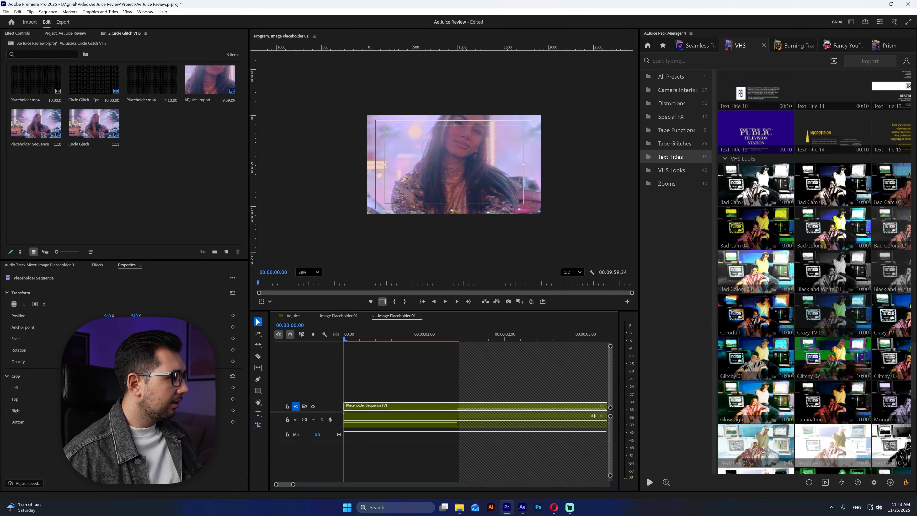
{"action": "mouse_move", "coordinate": [108, 338]}
{"action": "left_mouse_down"}
{"action": "mouse_move", "coordinate": [89, 339]}
{"action": "mouse_move", "coordinate": [108, 338]}
{"action": "left_mouse_up"}
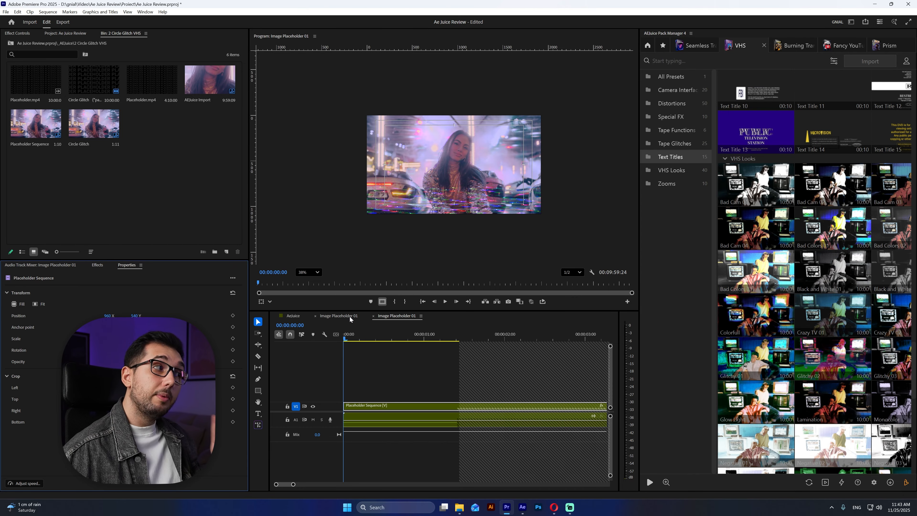
- Return to the AeJuice sequence, close the image placeholder sequences, and scrub through the Colorfull section to examine the look
{"action": "left_click", "coordinate": [292, 317]}
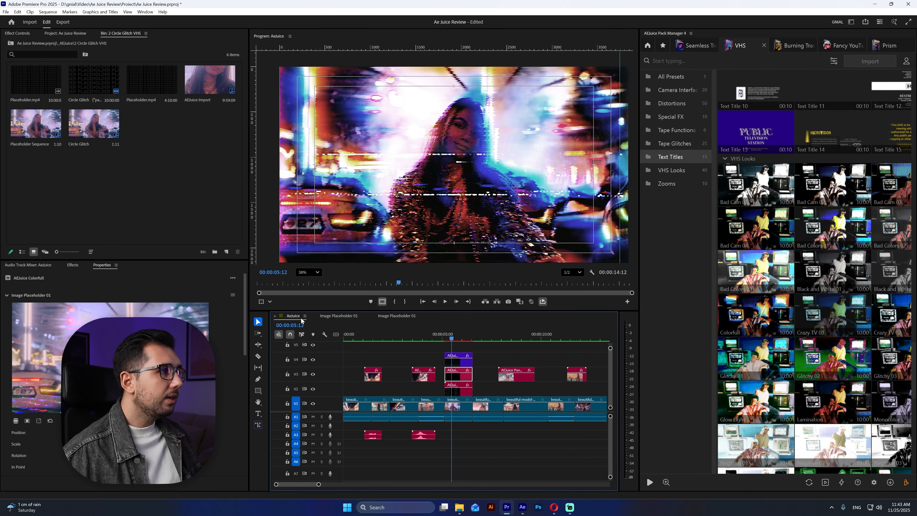
{"action": "left_click", "coordinate": [318, 316]}
{"action": "mouse_move", "coordinate": [452, 338]}
{"action": "left_mouse_down"}
{"action": "mouse_move", "coordinate": [444, 338]}
{"action": "mouse_move", "coordinate": [464, 338]}
{"action": "left_mouse_up"}
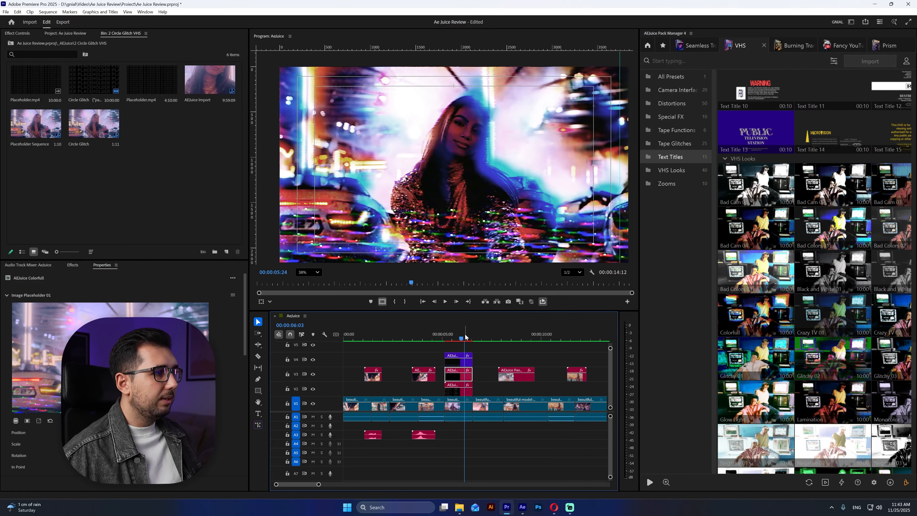
- Return to the start of the VHS pack and look through the Camera Interface presets
{"action": "scroll", "coordinate": [811, 289], "scroll_direction": "up", "scroll_amount": 12}
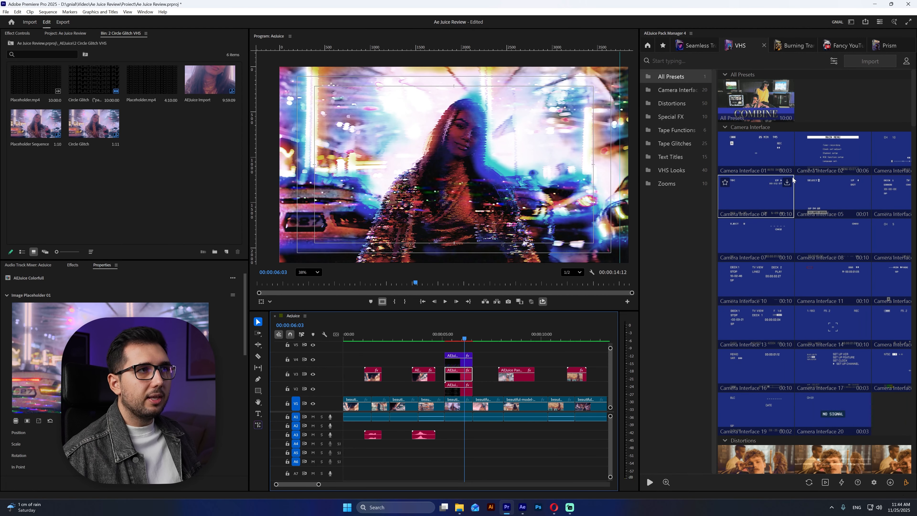
{"action": "mouse_move", "coordinate": [769, 146]}
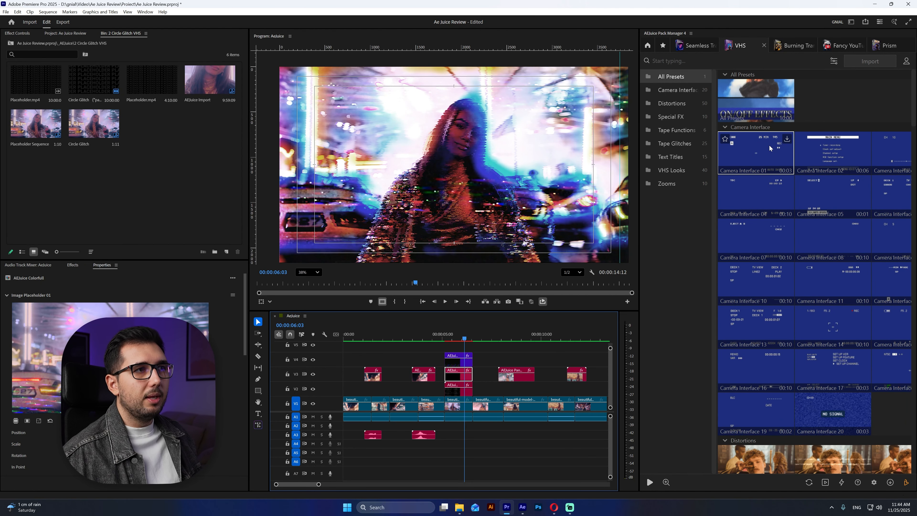
{"action": "mouse_move", "coordinate": [753, 188]}
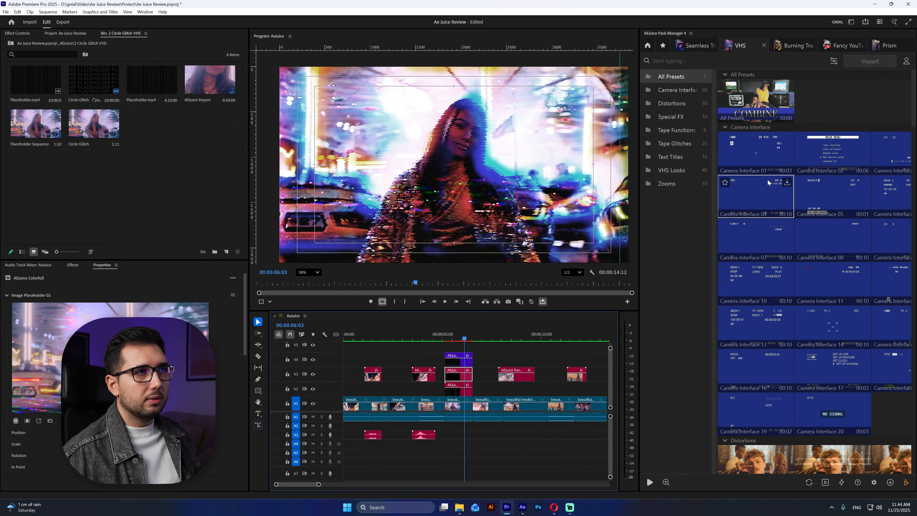
{"action": "scroll", "coordinate": [756, 206], "scroll_direction": "down", "scroll_amount": 1}
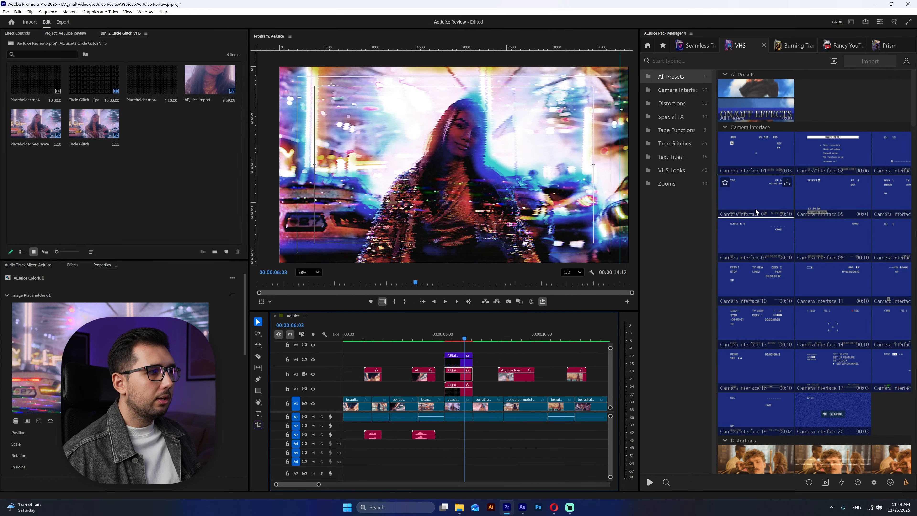
- Play back the layered VHS section from just before its stacked clips and return the playhead to the sequence start
{"action": "left_click", "coordinate": [442, 330]}
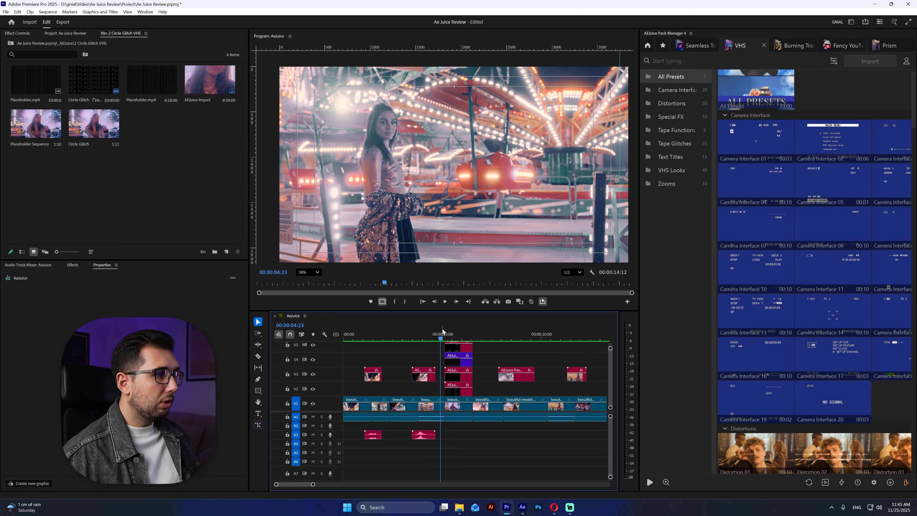
{"action": "key", "text": "space"}
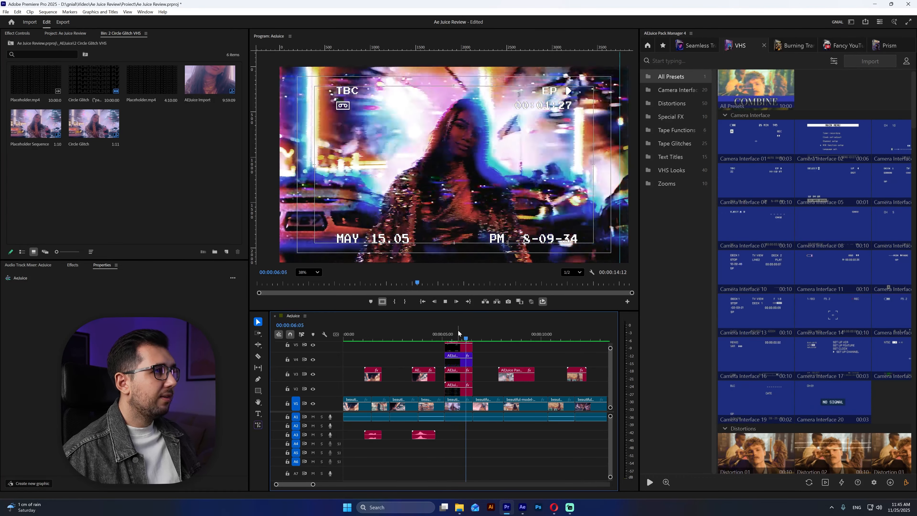
{"action": "left_click", "coordinate": [431, 334]}
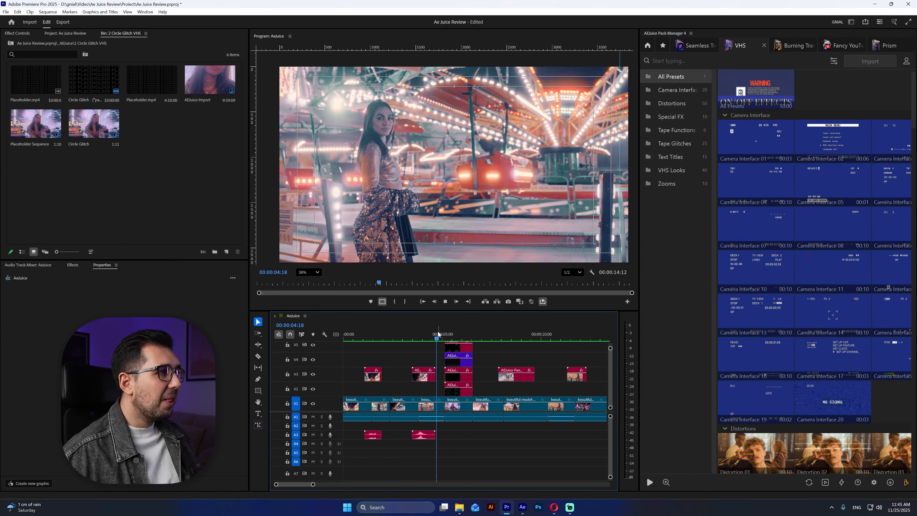
{"action": "key", "text": "space"}
{"action": "left_click", "coordinate": [439, 334]}
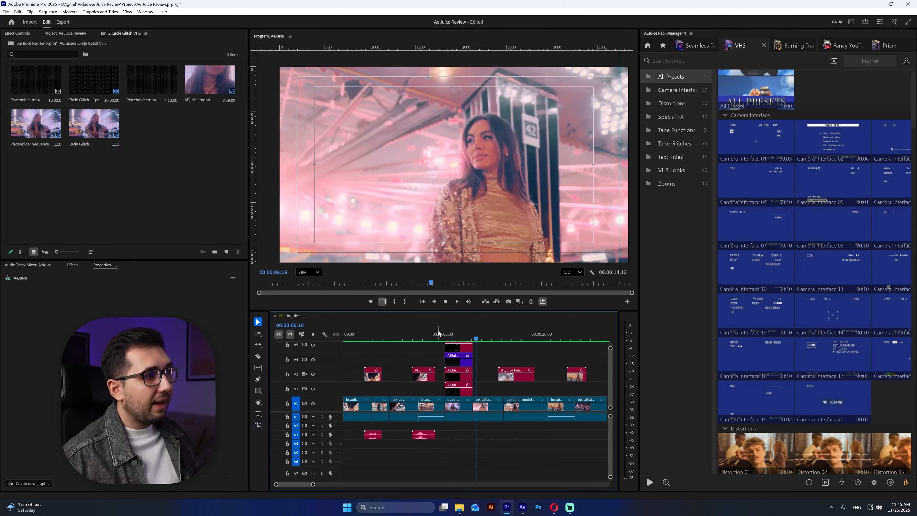
{"action": "key", "text": "Home"}
- Open the Burning Transitions pack and look through its Fast and Normal presets
{"action": "mouse_move", "coordinate": [797, 282]}
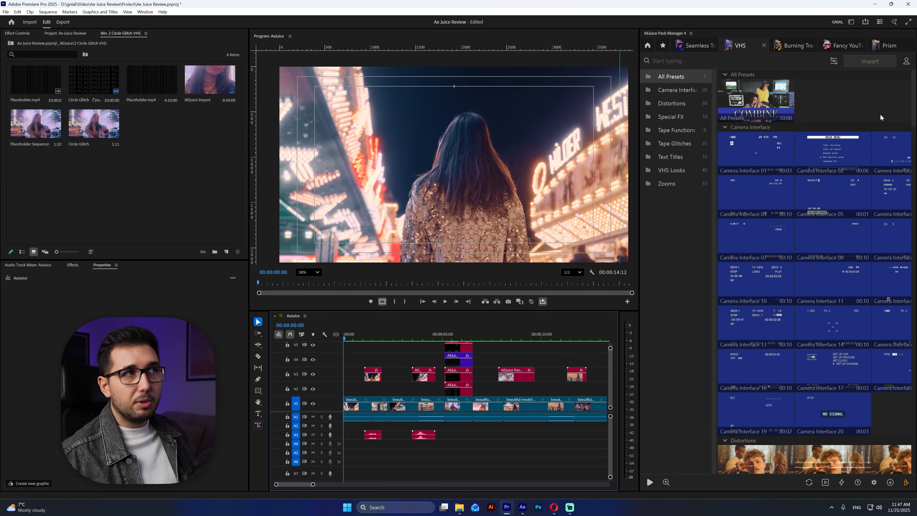
{"action": "left_click", "coordinate": [794, 43]}
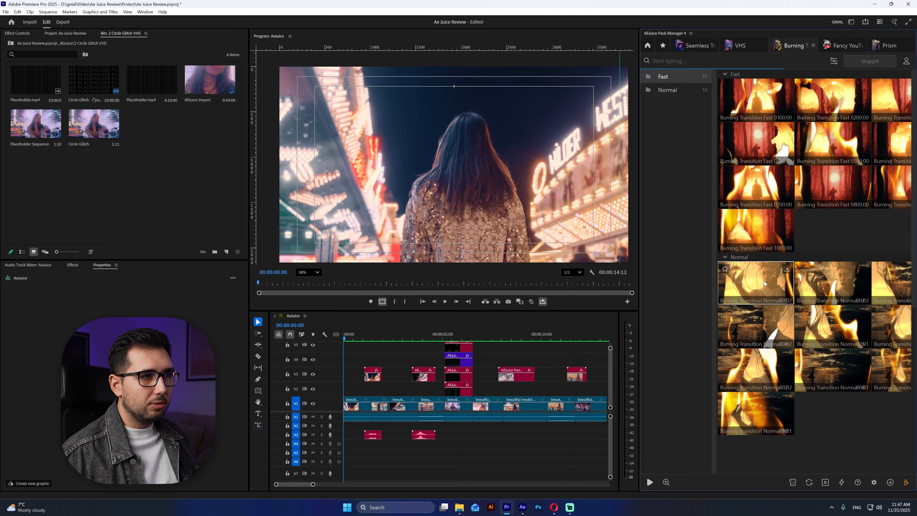
{"action": "scroll", "coordinate": [764, 281], "scroll_direction": "down", "scroll_amount": 5}
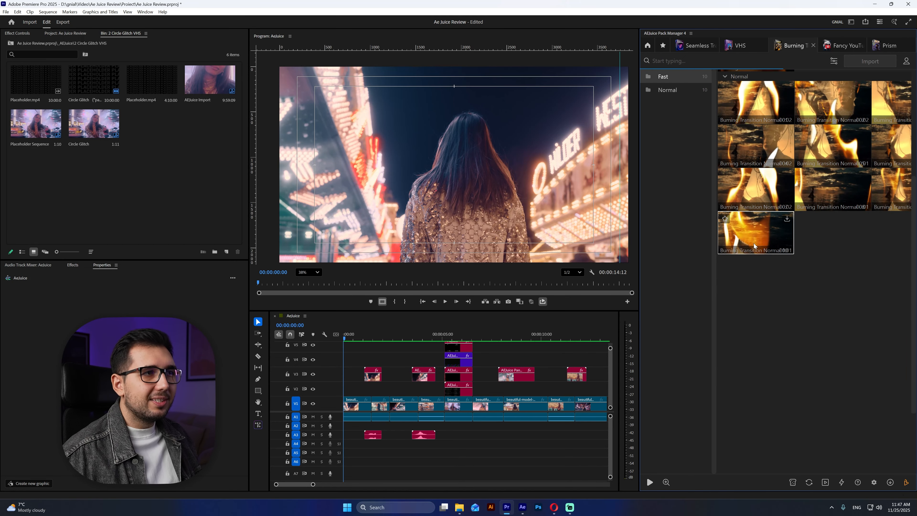
{"action": "scroll", "coordinate": [784, 213], "scroll_direction": "up", "scroll_amount": 5}
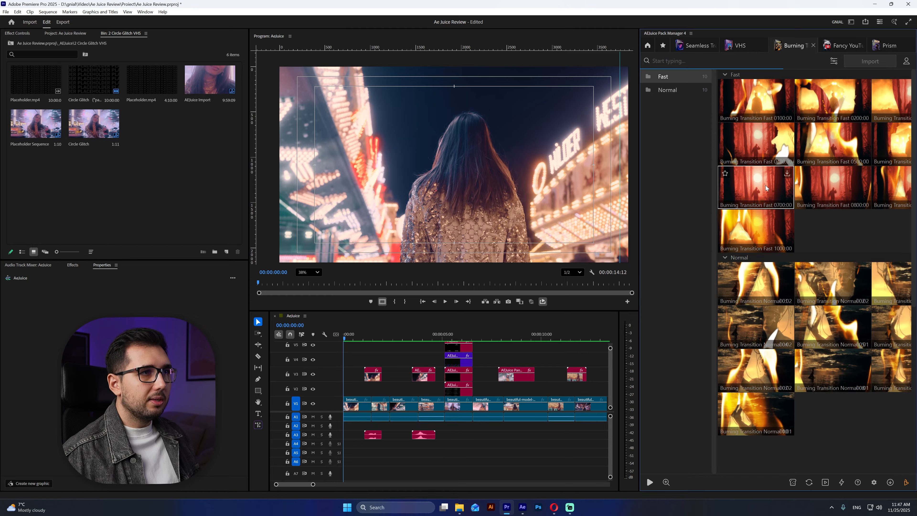
- Delete the first transition clip on track V3 together with its sound clip on track A3
{"action": "left_click", "coordinate": [369, 338]}
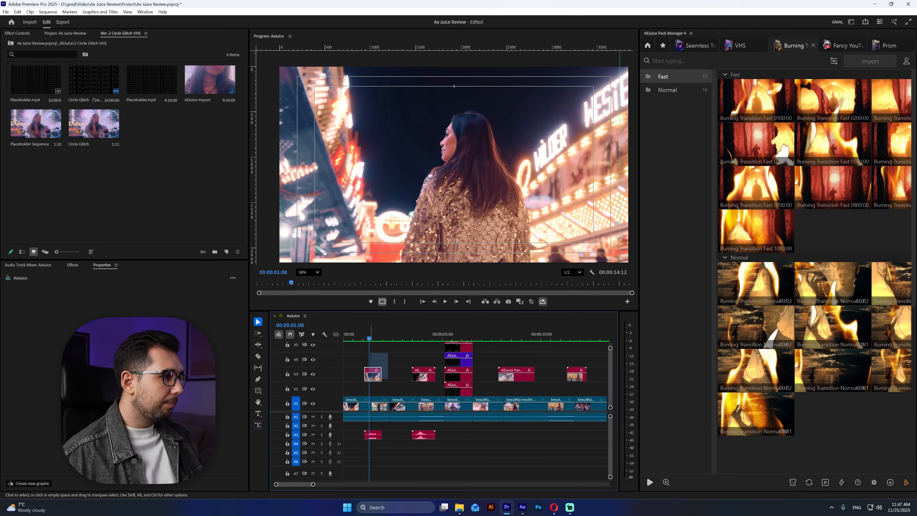
{"action": "key", "text": "Delete"}
{"action": "left_click_drag", "start_coordinate": [384, 448], "coordinate": [374, 438]}
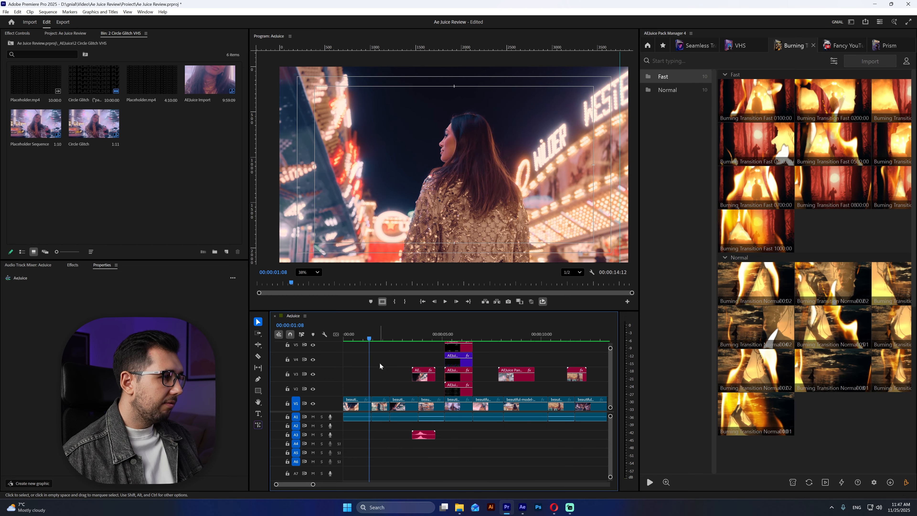
- Apply Burning Transition Fast 07 to the cut between the first two clips on track V1
{"action": "left_click_drag", "start_coordinate": [372, 338], "coordinate": [374, 335]}
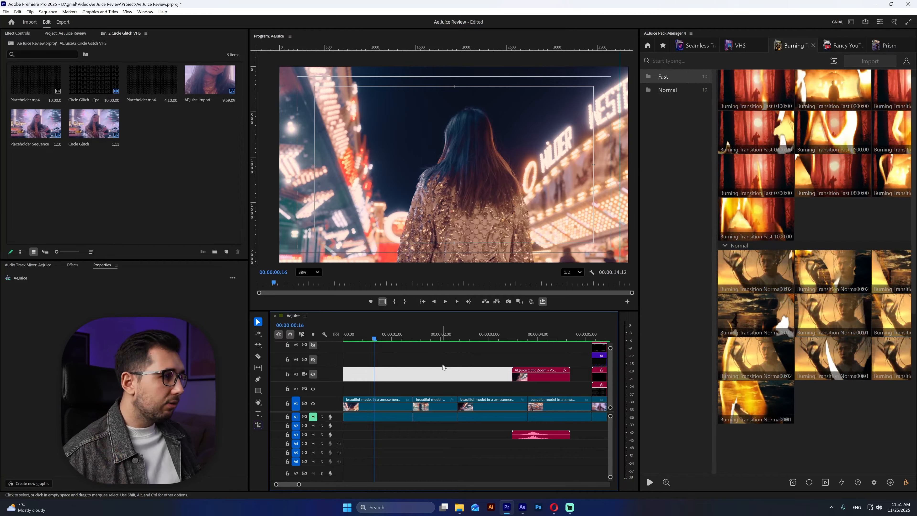
{"action": "left_click_drag", "start_coordinate": [426, 384], "coordinate": [405, 404]}
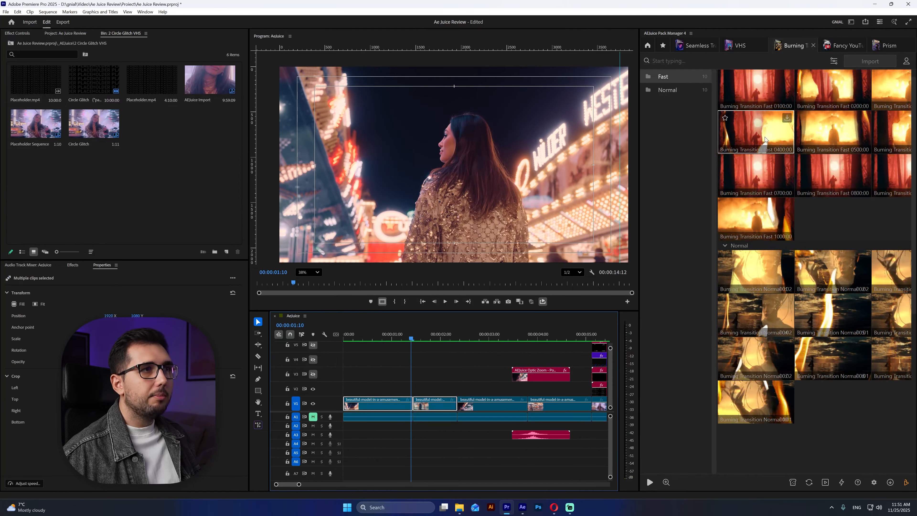
{"action": "left_click", "coordinate": [760, 178]}
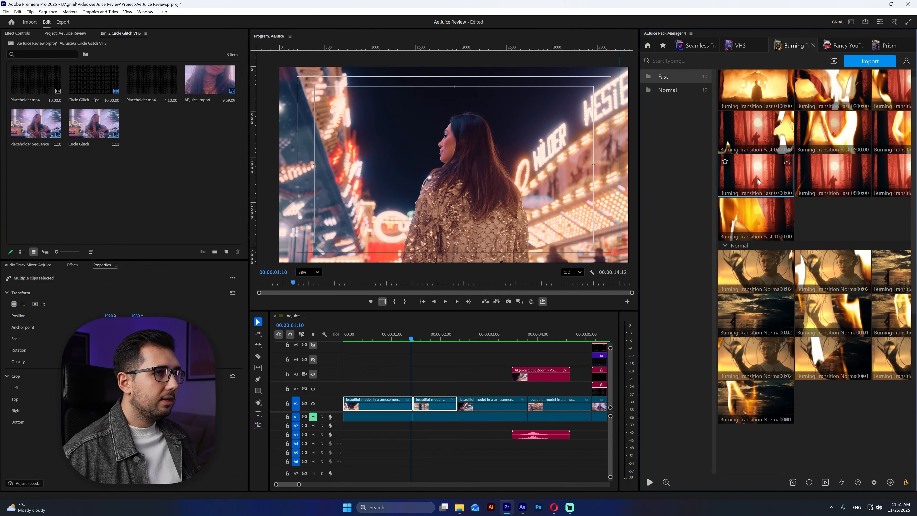
{"action": "double_click", "coordinate": [766, 179]}
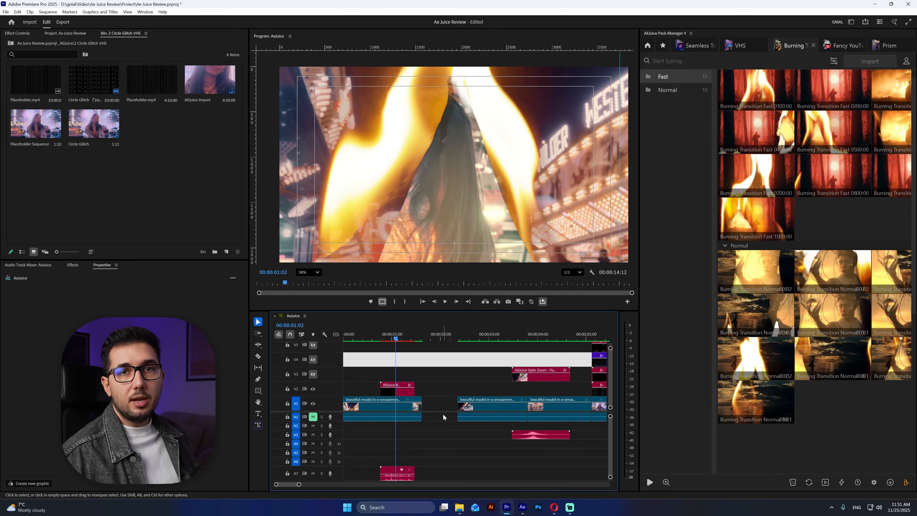
- Scrub through the burning transition and extend the clip end on track V1 to close the gap before the following clip
{"action": "left_click", "coordinate": [434, 385]}
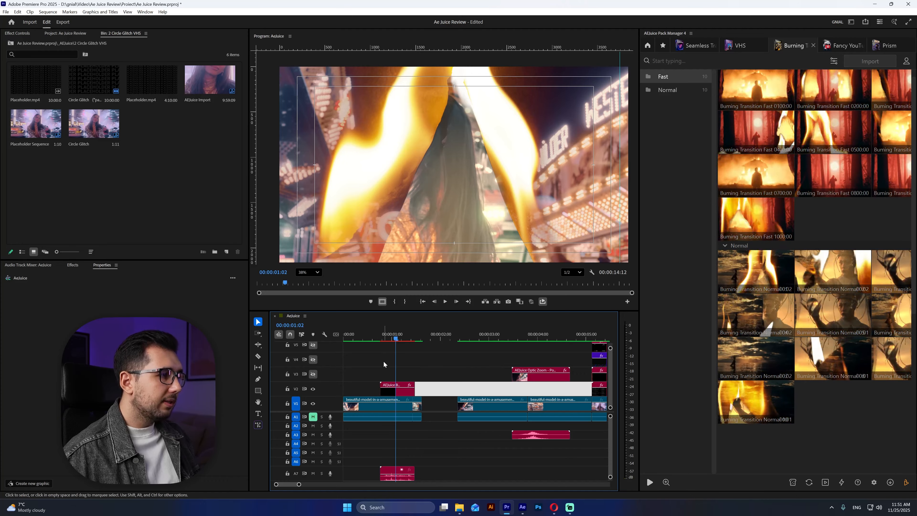
{"action": "left_click", "coordinate": [392, 338]}
{"action": "mouse_move", "coordinate": [393, 338]}
{"action": "left_mouse_down"}
{"action": "mouse_move", "coordinate": [384, 339]}
{"action": "mouse_move", "coordinate": [400, 341]}
{"action": "left_mouse_up"}
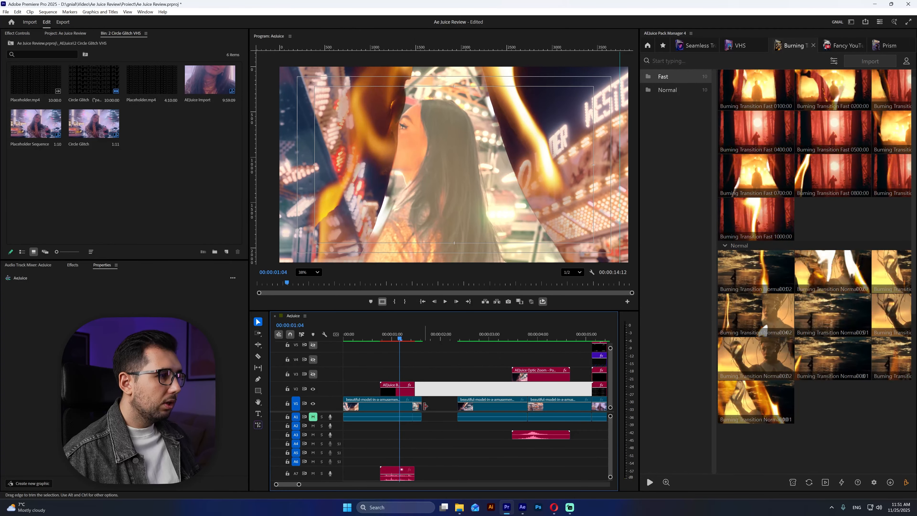
{"action": "left_click_drag", "start_coordinate": [424, 405], "coordinate": [457, 418]}
{"action": "left_click_drag", "start_coordinate": [433, 338], "coordinate": [436, 337]}
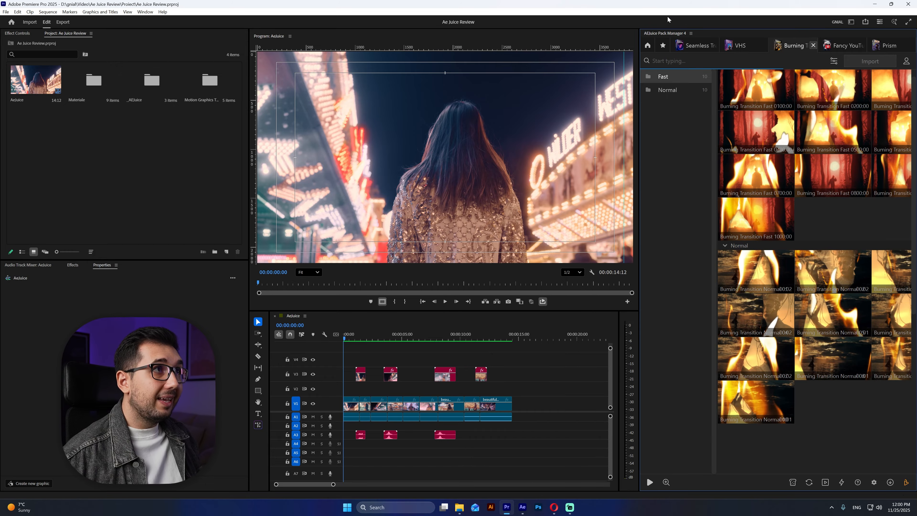
- Return to the pack library and browse the Transitions packs, previewing the Cracked Glass pack
{"action": "left_click", "coordinate": [648, 45]}
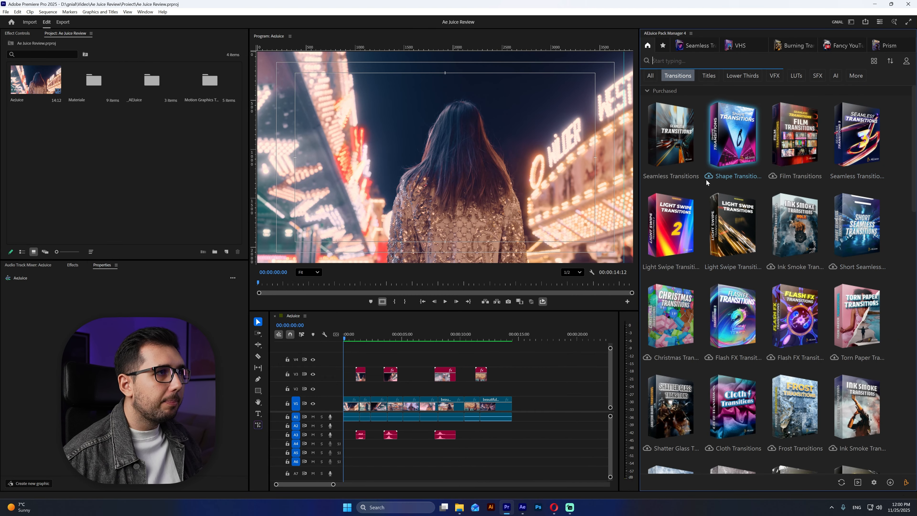
{"action": "scroll", "coordinate": [776, 181], "scroll_direction": "down", "scroll_amount": 2}
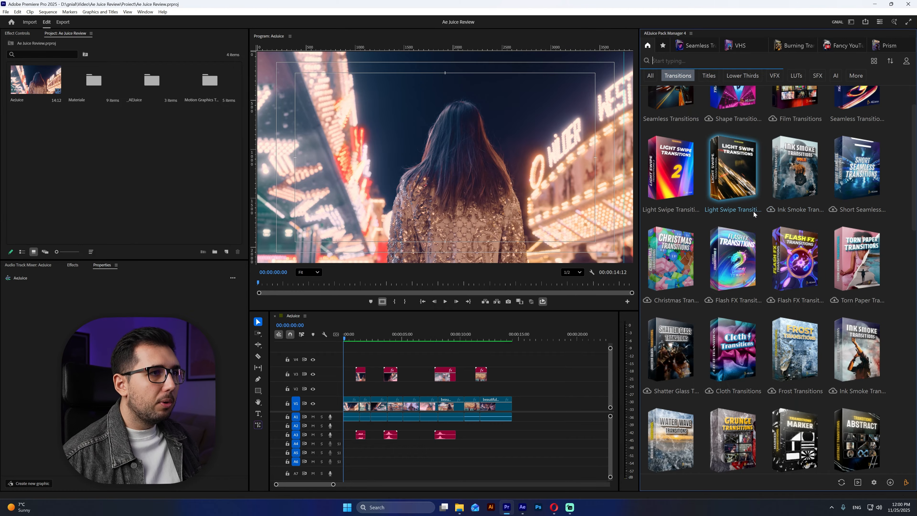
{"action": "scroll", "coordinate": [735, 265], "scroll_direction": "down", "scroll_amount": 2}
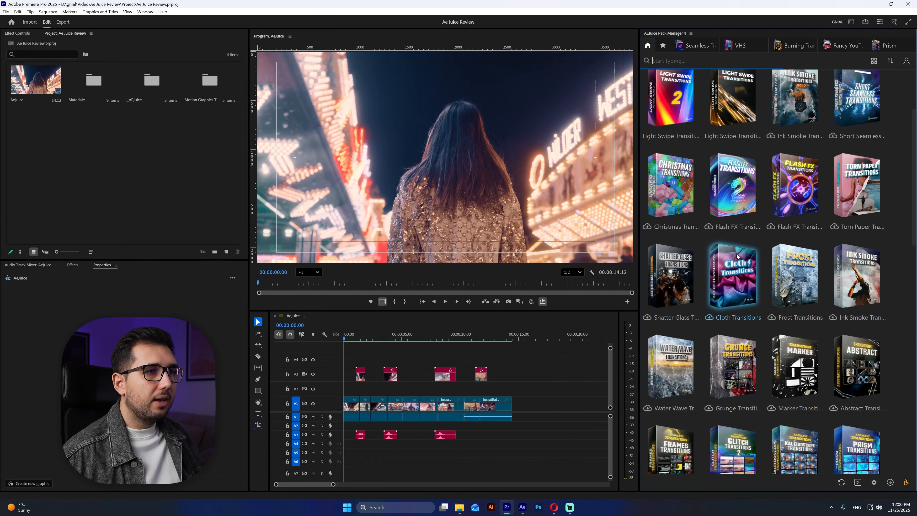
{"action": "scroll", "coordinate": [738, 260], "scroll_direction": "down", "scroll_amount": 2}
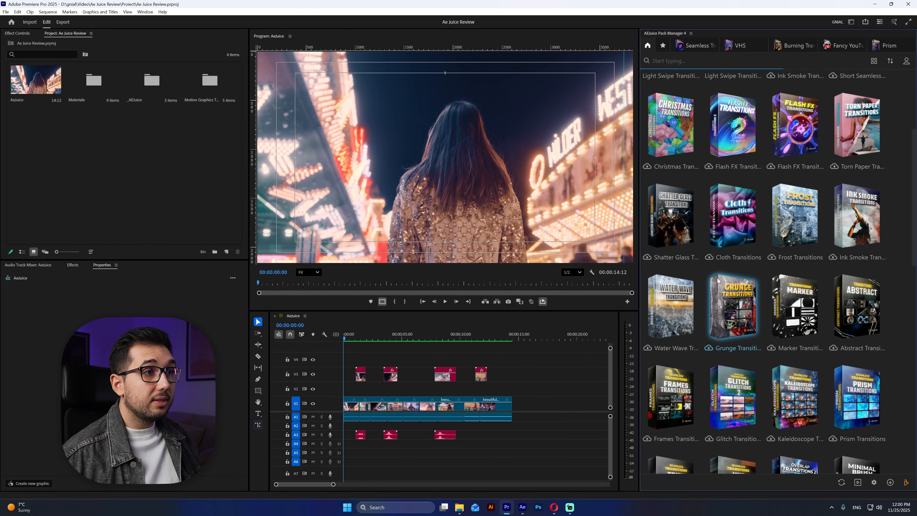
{"action": "scroll", "coordinate": [736, 309], "scroll_direction": "down", "scroll_amount": 3}
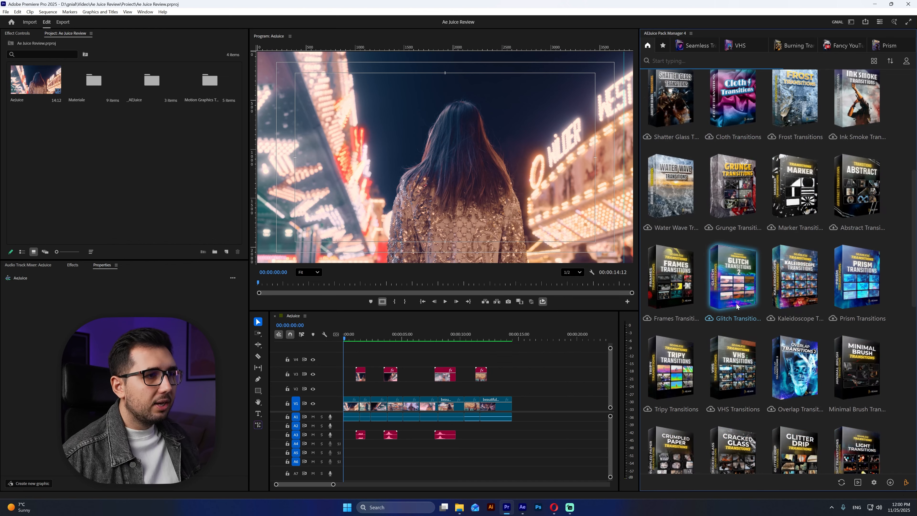
{"action": "scroll", "coordinate": [762, 268], "scroll_direction": "down", "scroll_amount": 3}
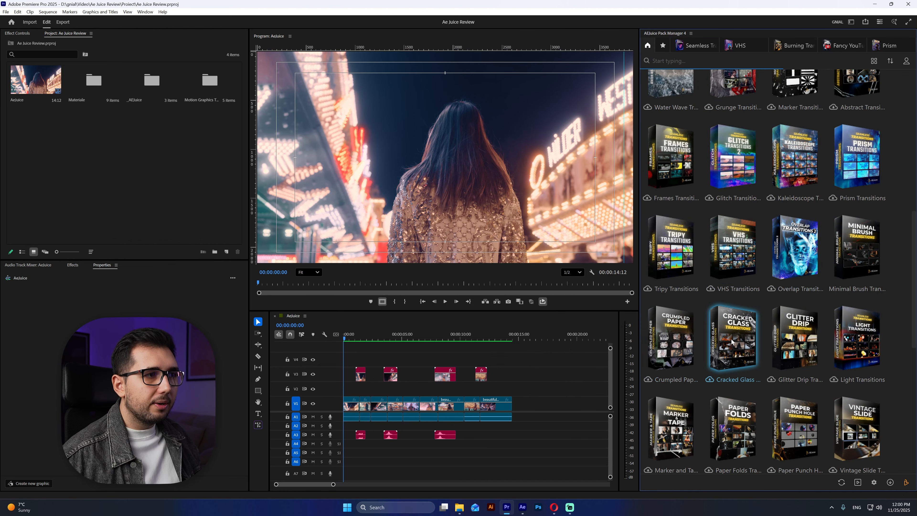
{"action": "mouse_move", "coordinate": [739, 337]}
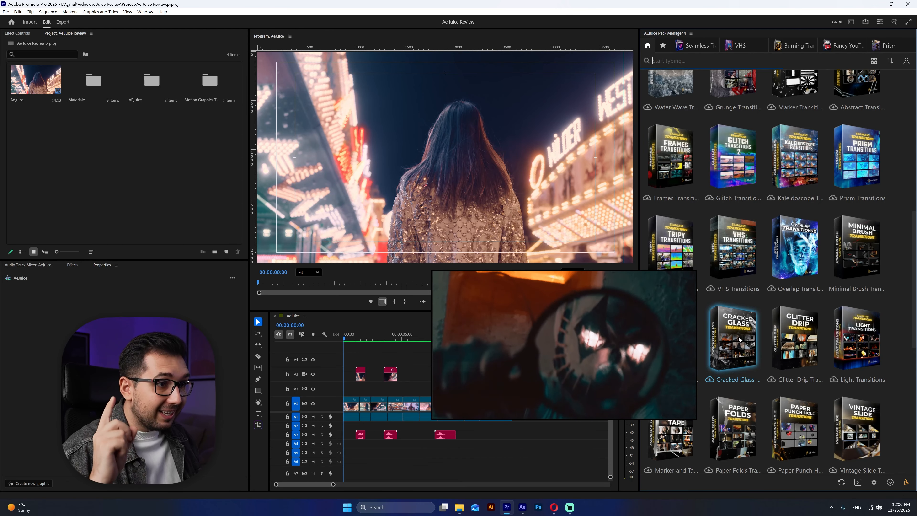
{"action": "left_click", "coordinate": [758, 58]}
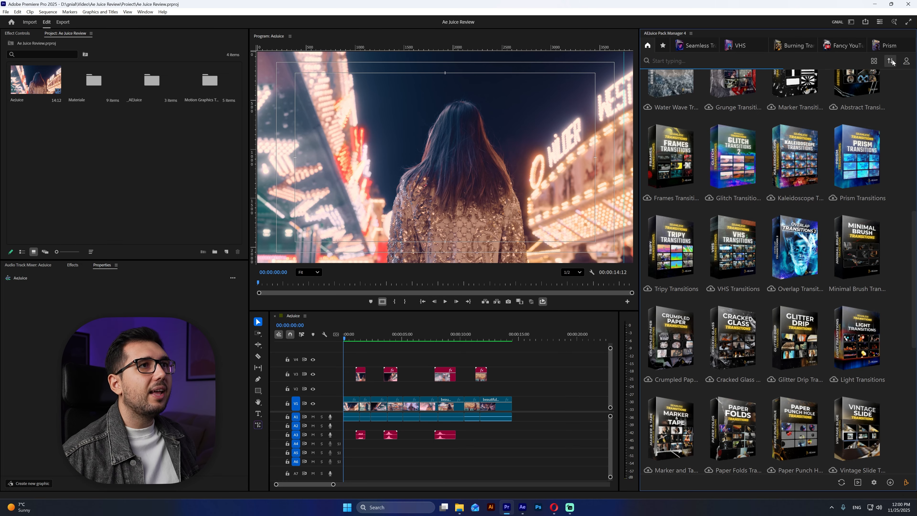
- Look through the Lower Thirds packs, preview the Paper Logo pack, and open the Fancy YouTube Lower Thirds presets
{"action": "left_click", "coordinate": [847, 46]}
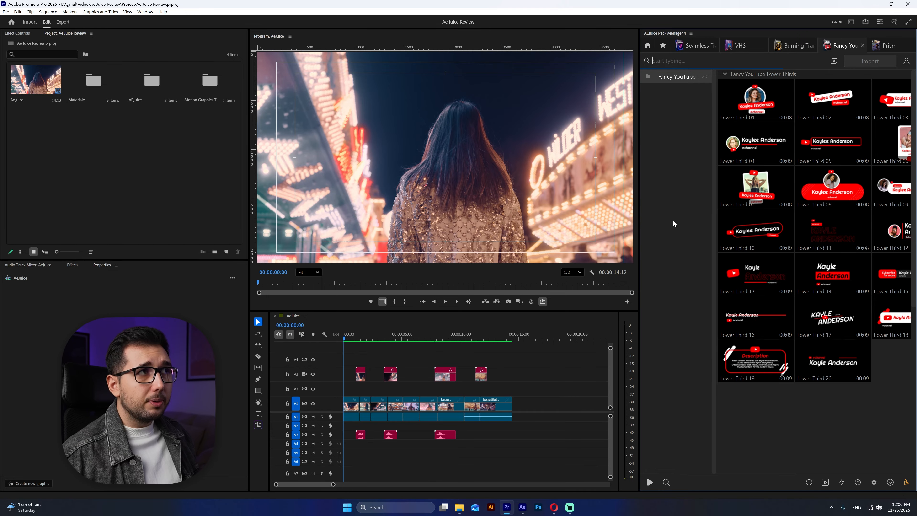
{"action": "left_click", "coordinate": [652, 42]}
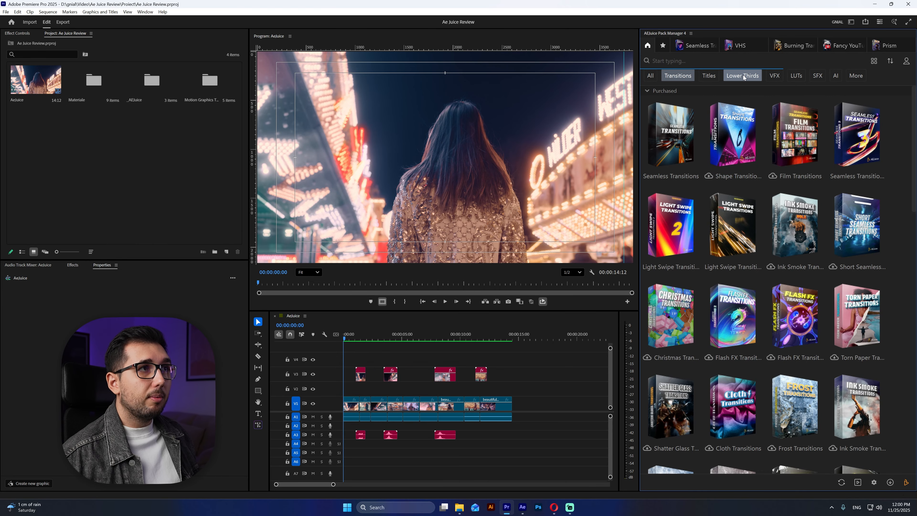
{"action": "left_click", "coordinate": [743, 74]}
{"action": "mouse_move", "coordinate": [723, 145]}
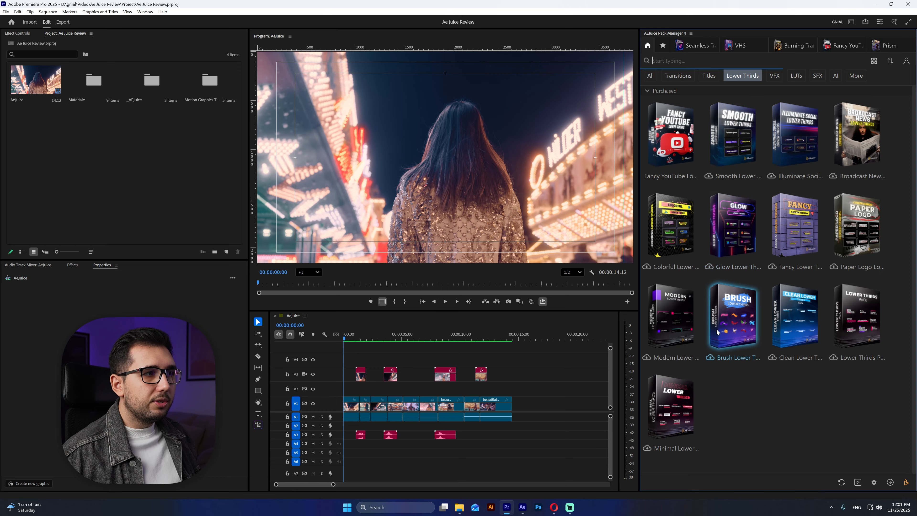
{"action": "mouse_move", "coordinate": [870, 236]}
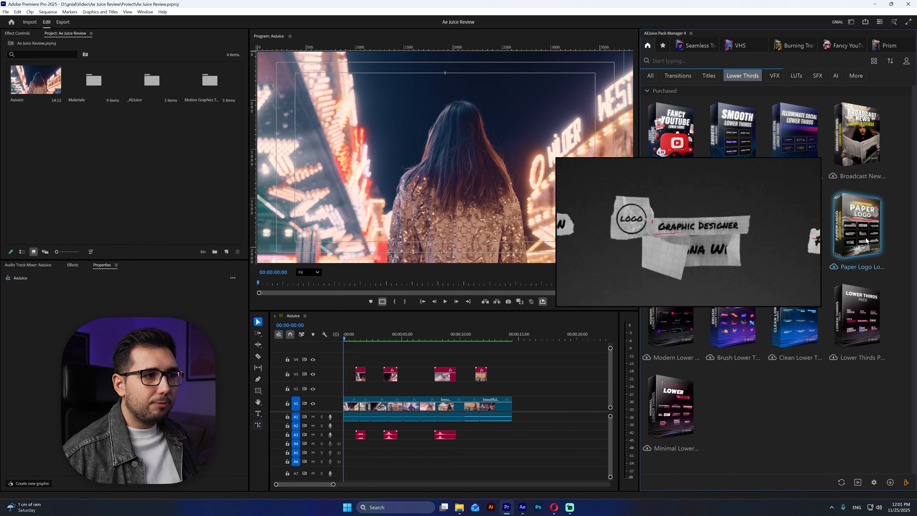
{"action": "left_click", "coordinate": [830, 46]}
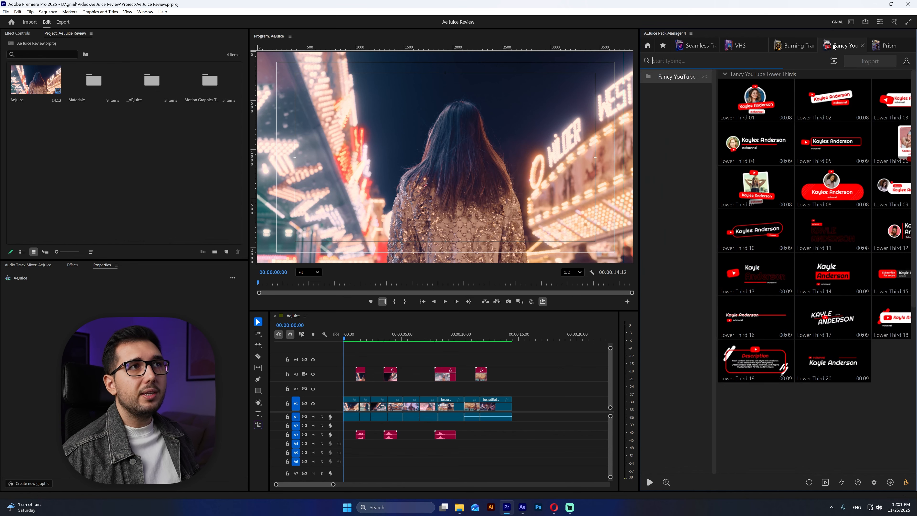